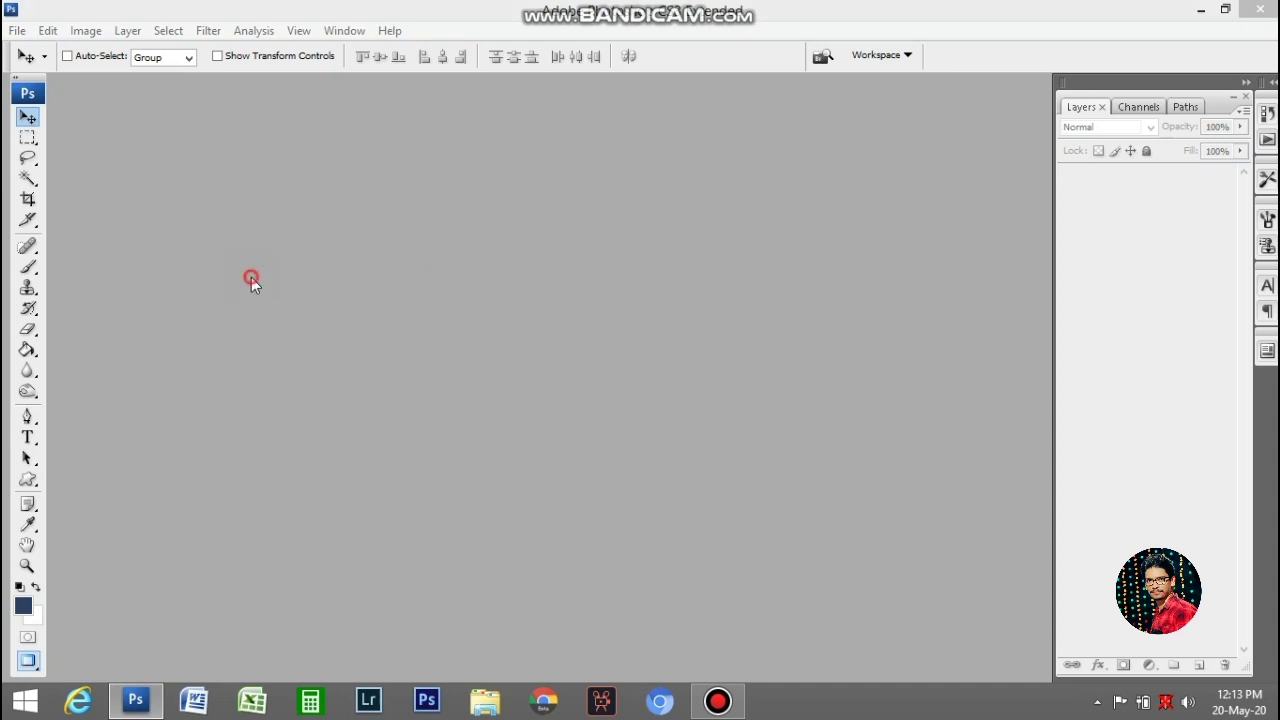
Open the IMG_8609 photo from the Desktop folder
{"action": "scroll", "coordinate": [1245, 330], "scroll_direction": "down", "scroll_amount": 3}
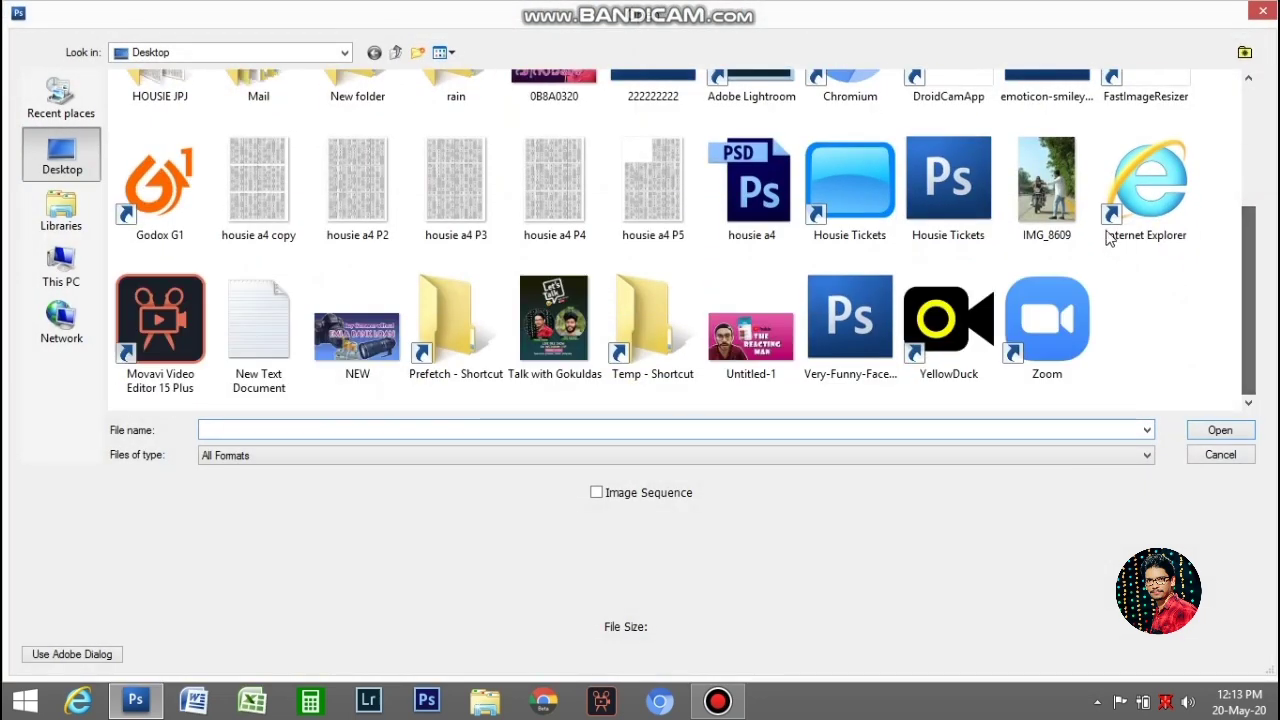
{"action": "double_click", "coordinate": [1046, 180]}
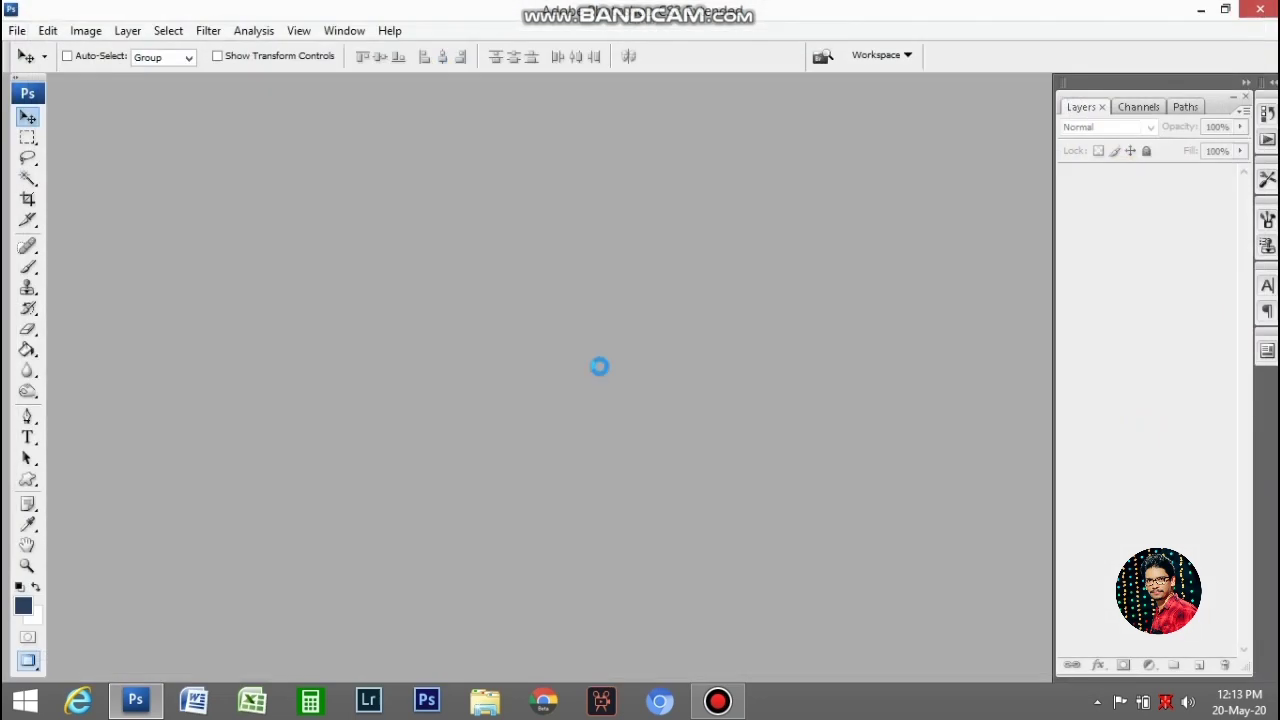
{"action": "key", "text": "ctrl+0"}
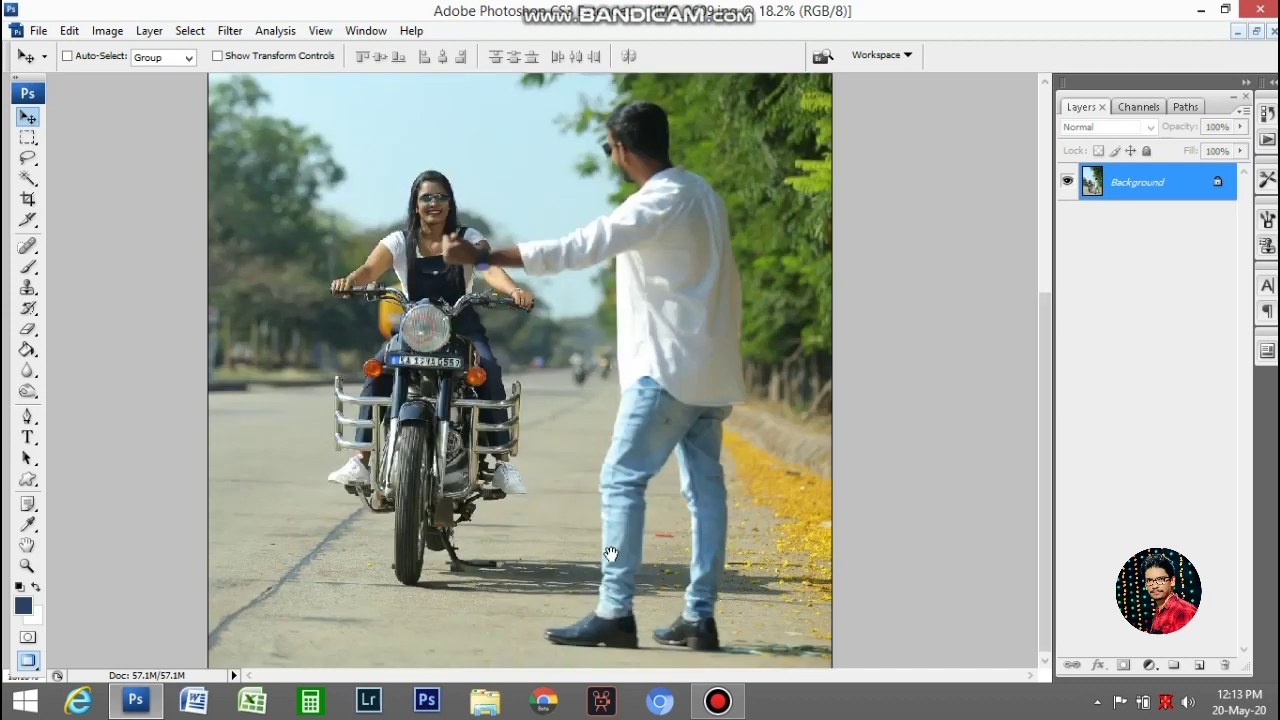
Examine the motorcycle's headlight and number plate up close at 100%, and return to the overall photo
{"action": "scroll", "coordinate": [595, 408], "scroll_direction": "up", "scroll_amount": 2}
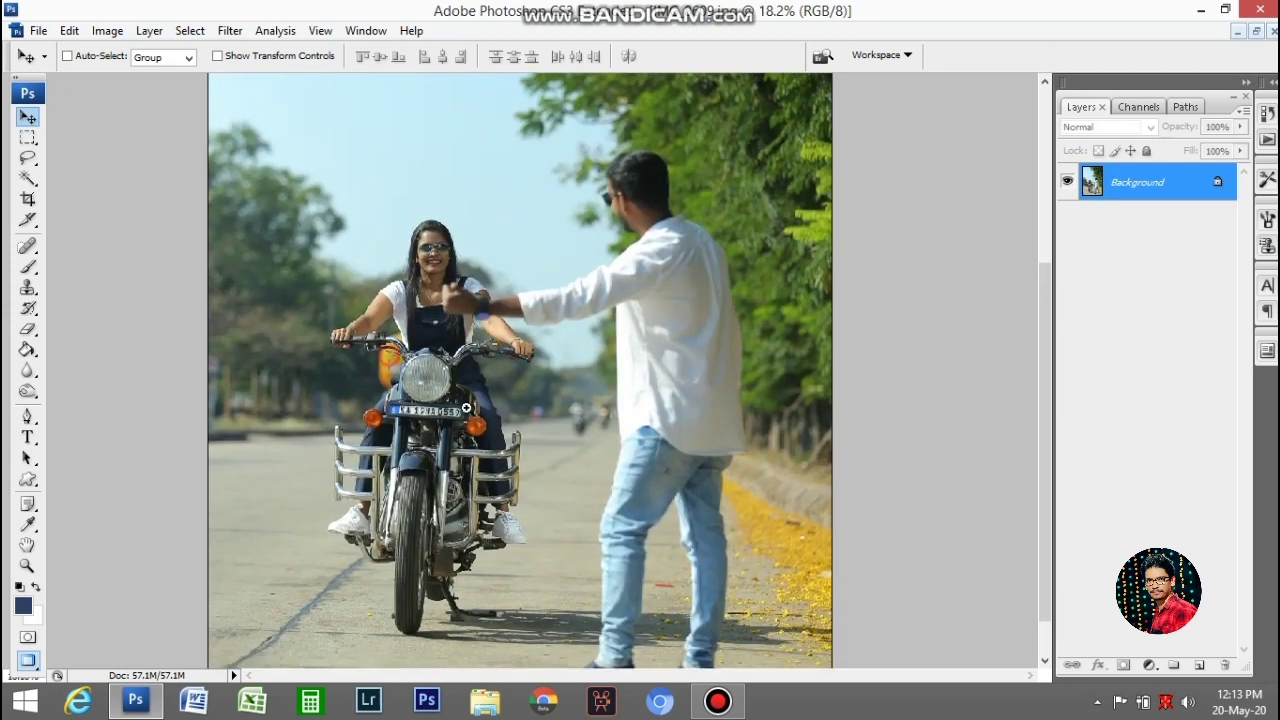
{"action": "left_click_drag", "start_coordinate": [464, 407], "coordinate": [385, 353]}
{"action": "left_click_drag", "start_coordinate": [489, 434], "coordinate": [425, 487]}
{"action": "key", "text": "ctrl+alt+0"}
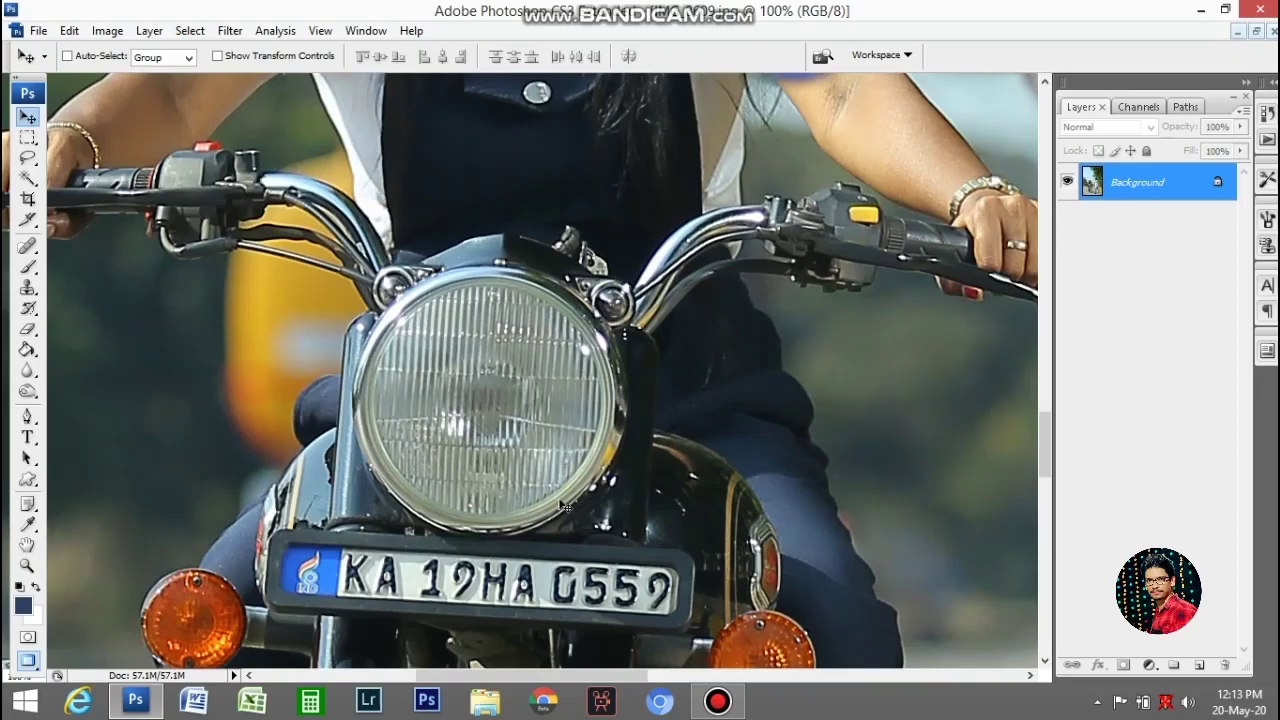
{"action": "left_click_drag", "start_coordinate": [578, 516], "coordinate": [585, 385]}
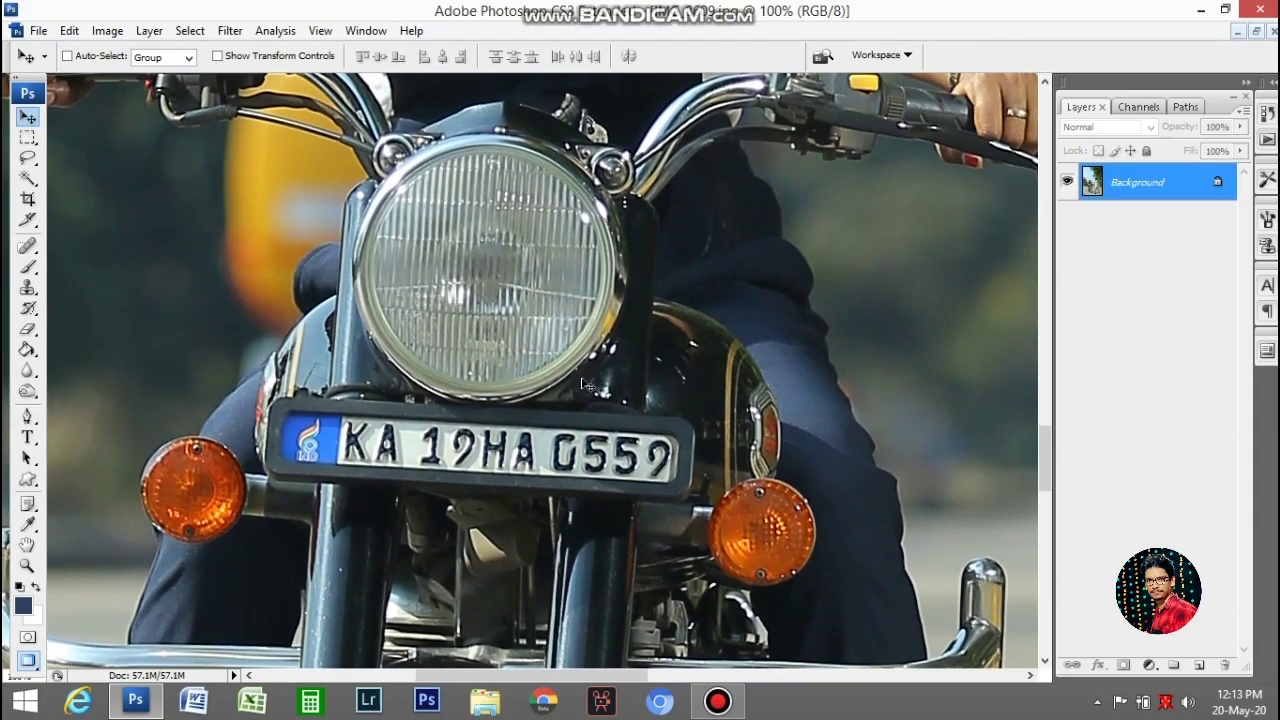
{"action": "key", "text": "ctrl+minus"}
{"action": "key", "text": "ctrl+minus"}
{"action": "key", "text": "ctrl+minus"}
{"action": "key", "text": "ctrl+minus"}
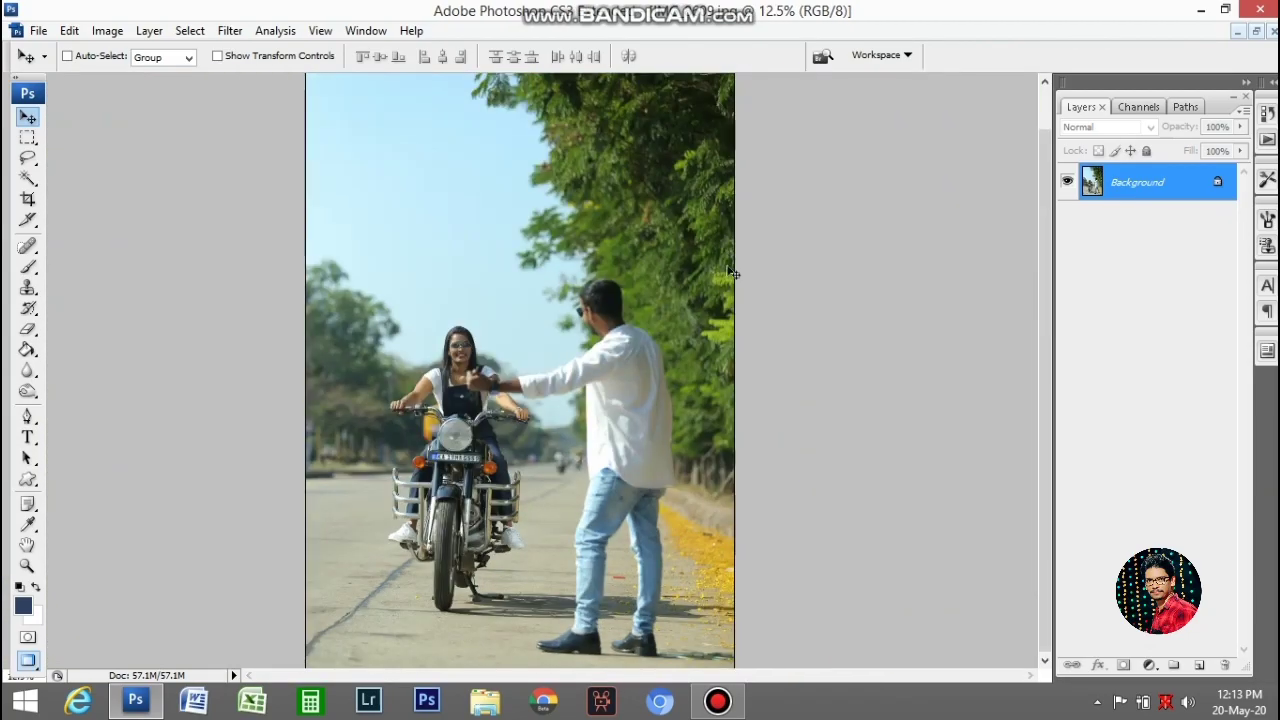
Darken the photo slightly with Curves, placing an RGB midtone point at input 137 and output 119
{"action": "key", "text": "ctrl+m"}
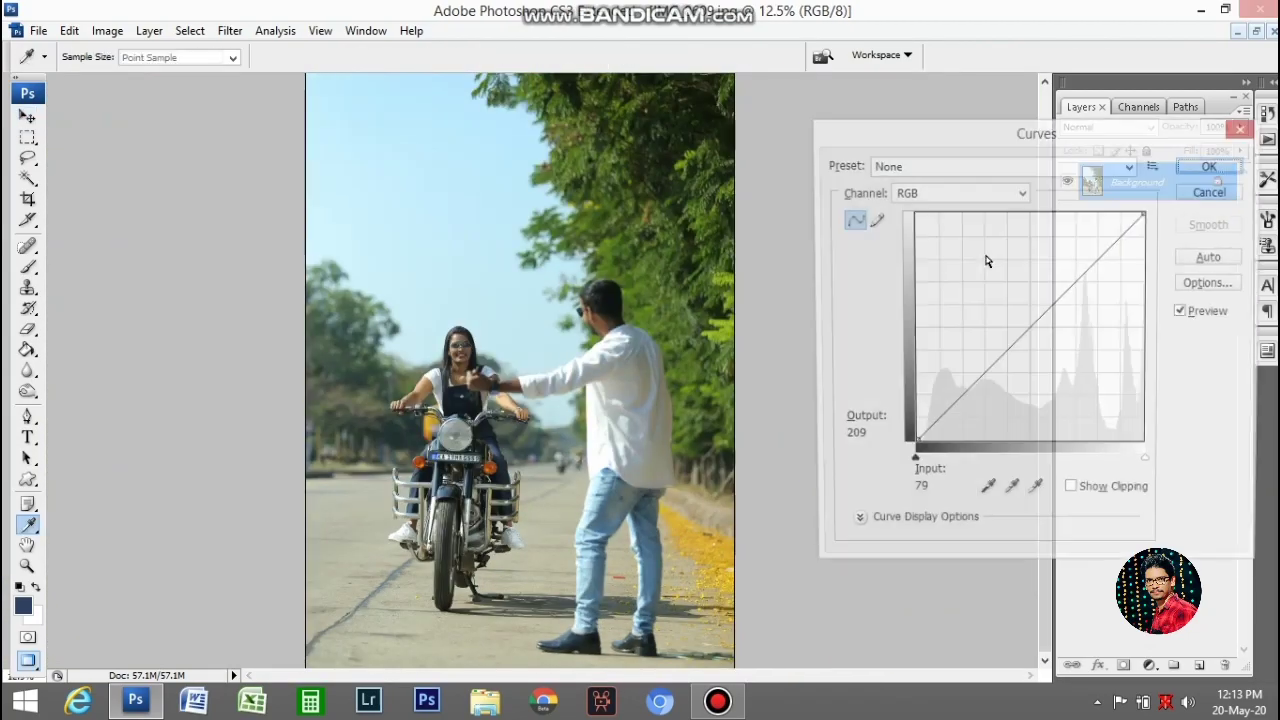
{"action": "left_click_drag", "start_coordinate": [1030, 327], "coordinate": [1038, 338]}
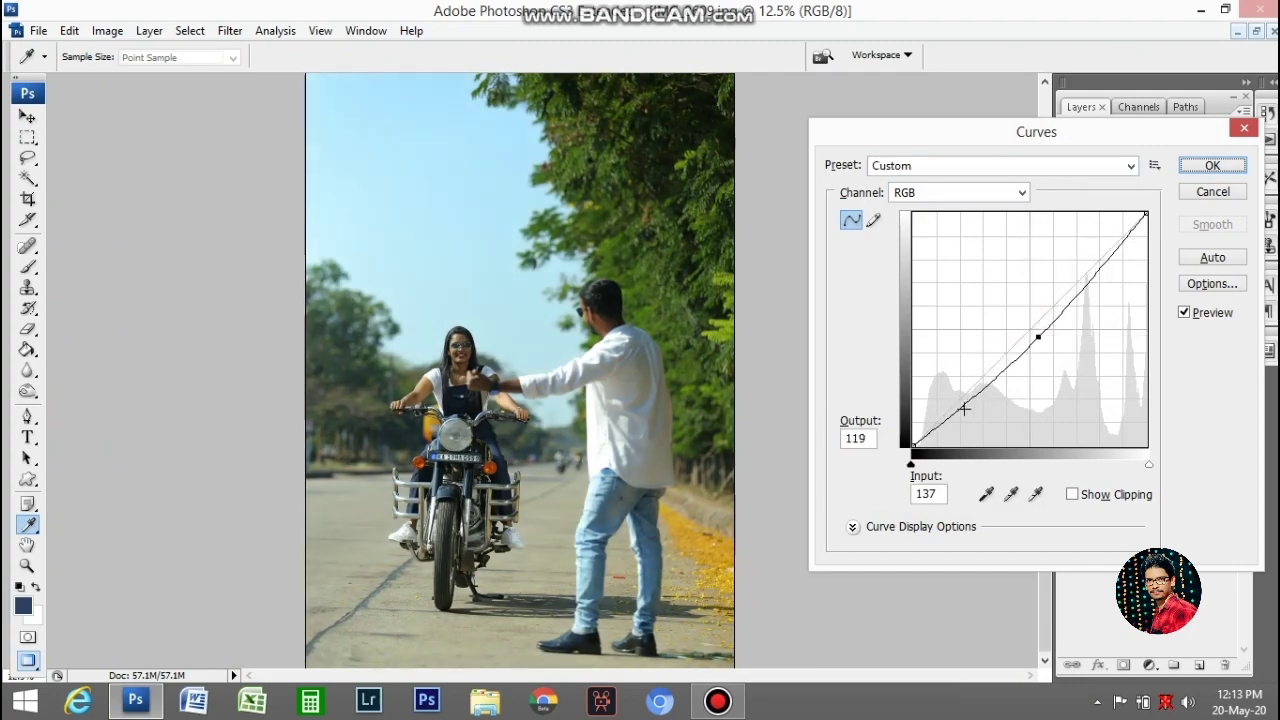
{"action": "left_click_drag", "start_coordinate": [916, 452], "coordinate": [920, 449]}
{"action": "left_click", "coordinate": [1208, 167]}
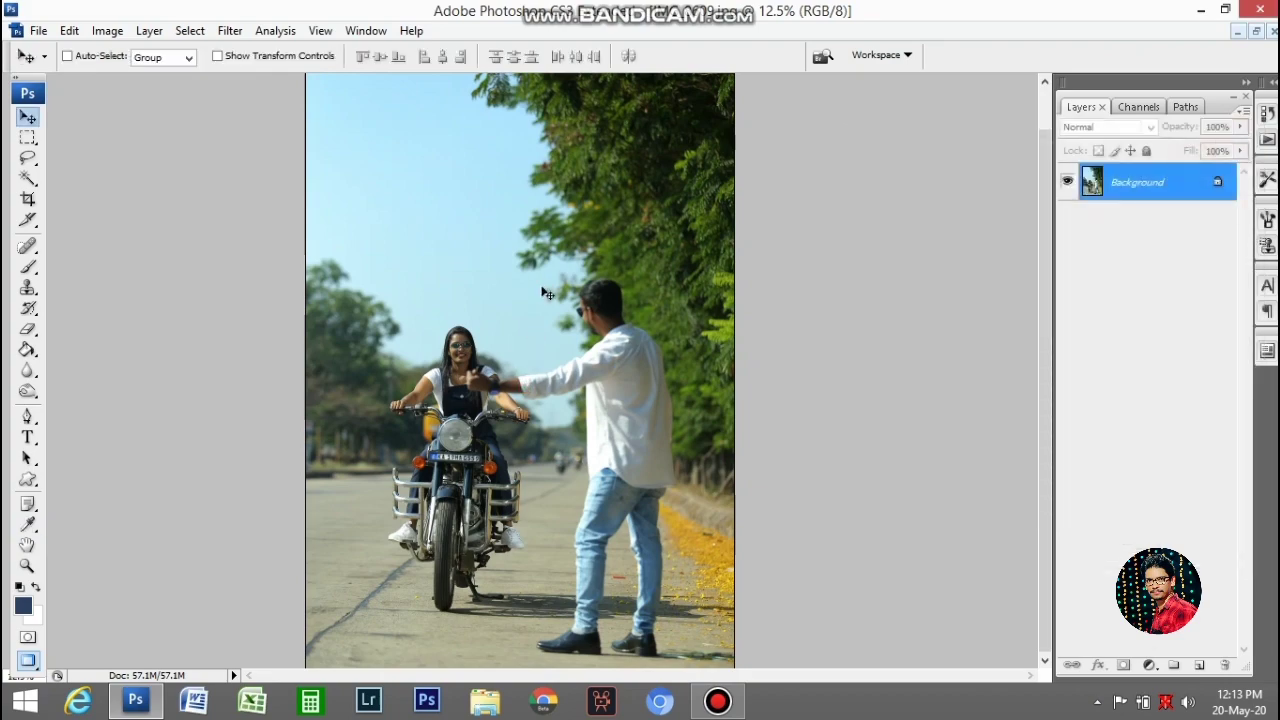
Create a new empty layer above the photo with the default name and Normal mode
{"action": "key", "text": "ctrl+plus"}
{"action": "scroll", "coordinate": [522, 440], "scroll_direction": "down", "scroll_amount": 1}
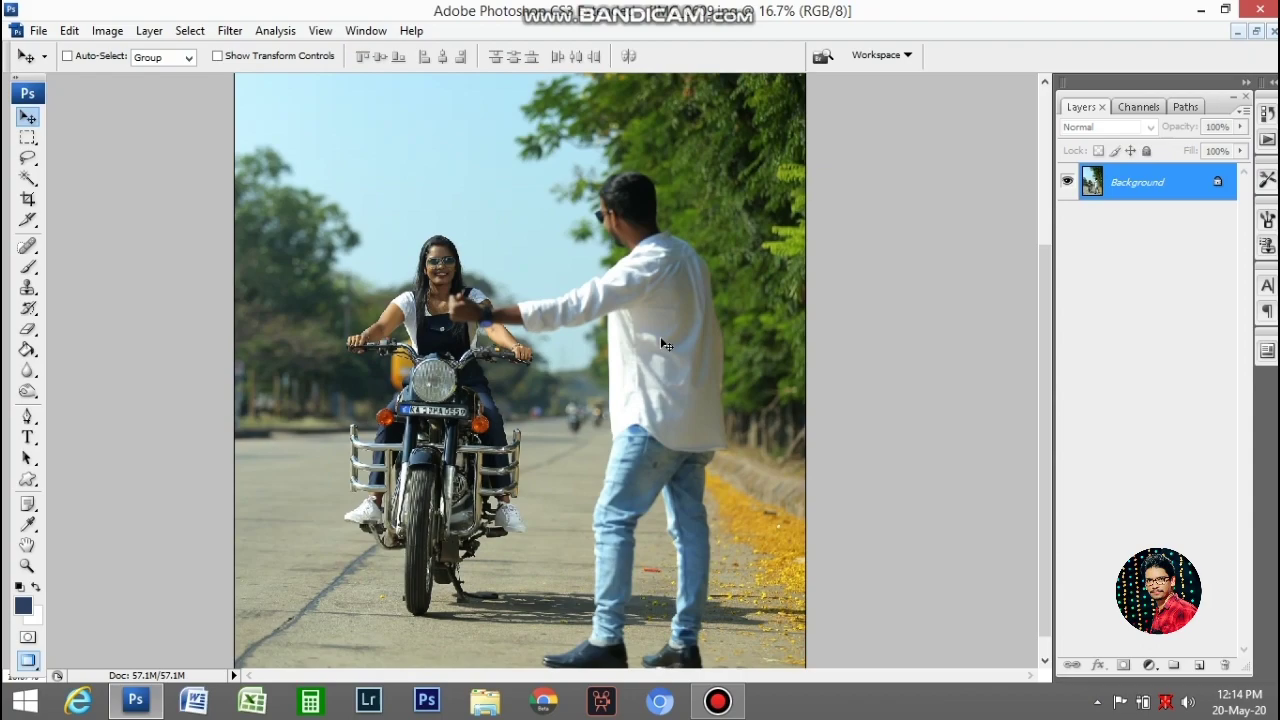
{"action": "key", "text": "ctrl+shift+n"}
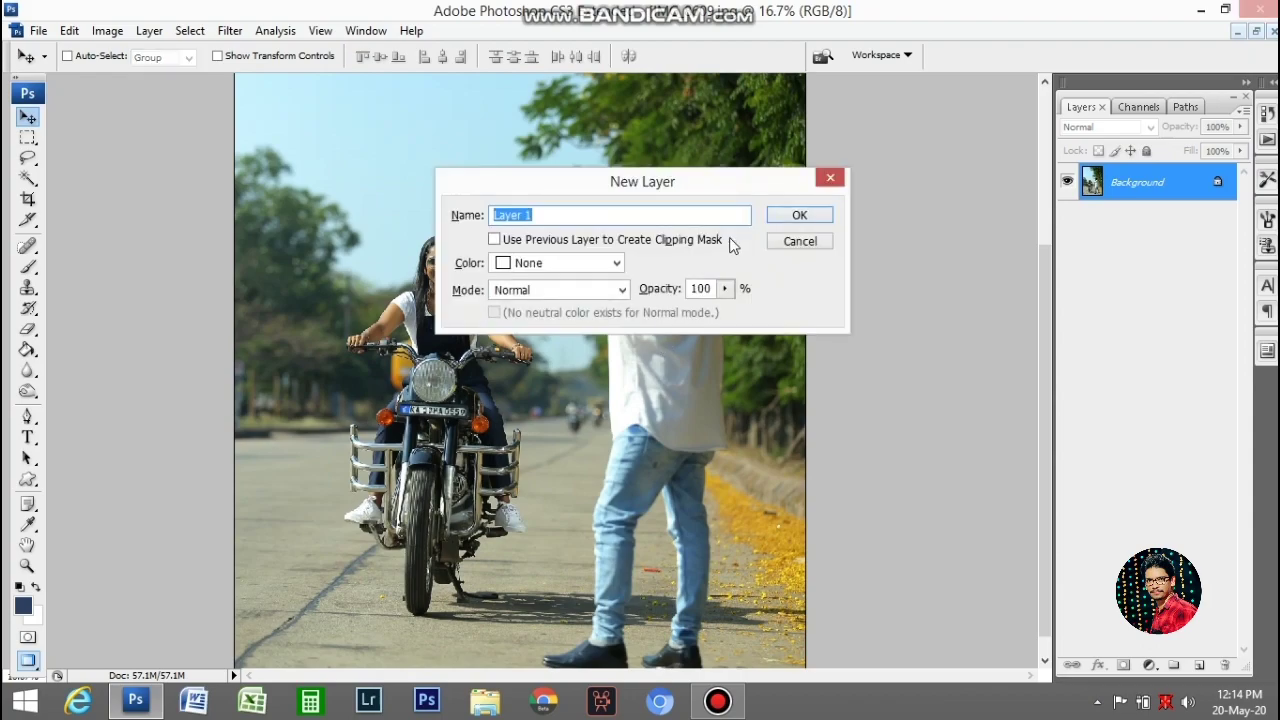
{"action": "left_click", "coordinate": [782, 216]}
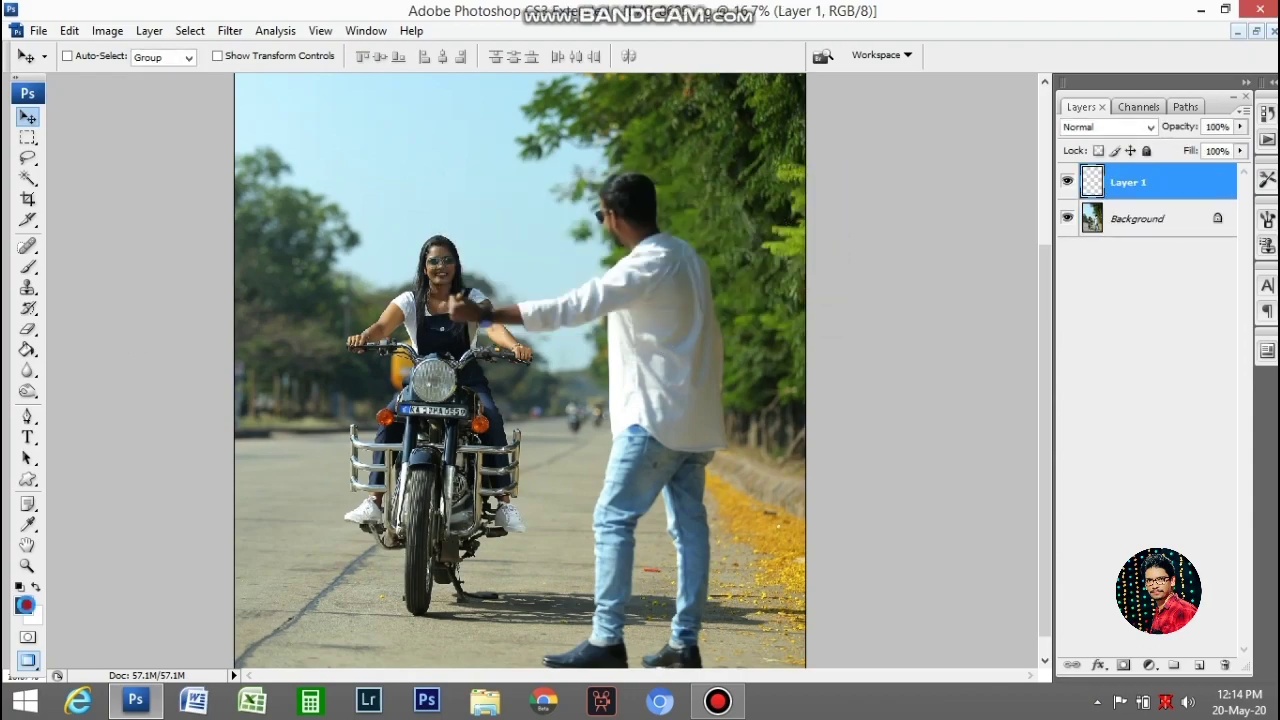
Set the foreground color to pure black (000000)
{"action": "left_click", "coordinate": [24, 606]}
{"action": "left_click", "coordinate": [995, 347]}
{"action": "left_click_drag", "start_coordinate": [944, 80], "coordinate": [550, 94]}
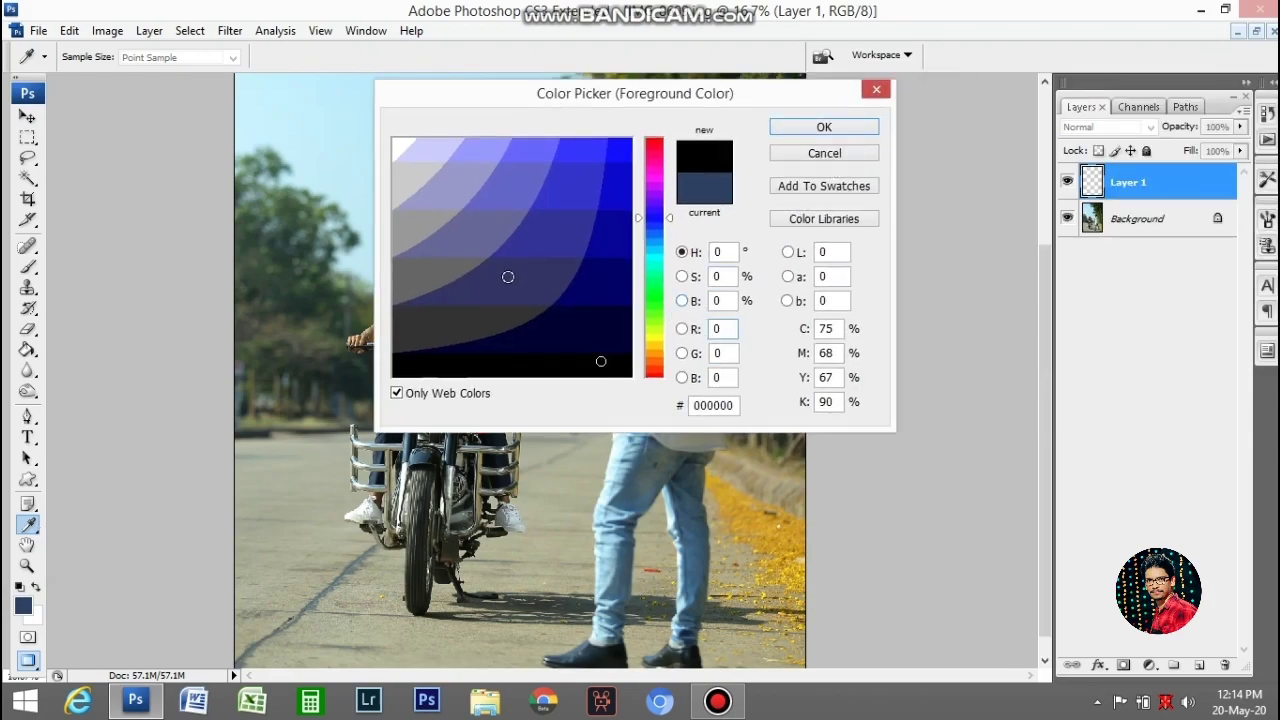
{"action": "left_click", "coordinate": [564, 363]}
{"action": "left_click", "coordinate": [855, 128]}
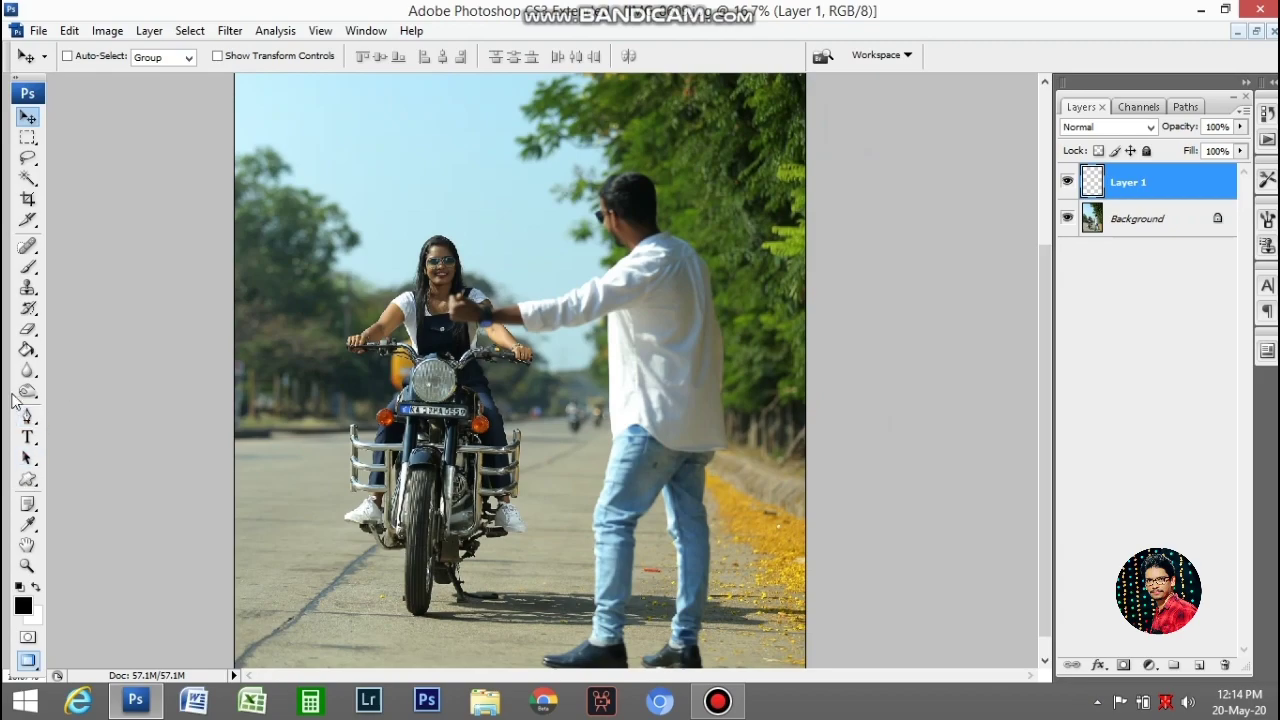
Fill the whole new layer with the black foreground color using the Paint Bucket
{"action": "left_click", "coordinate": [28, 352]}
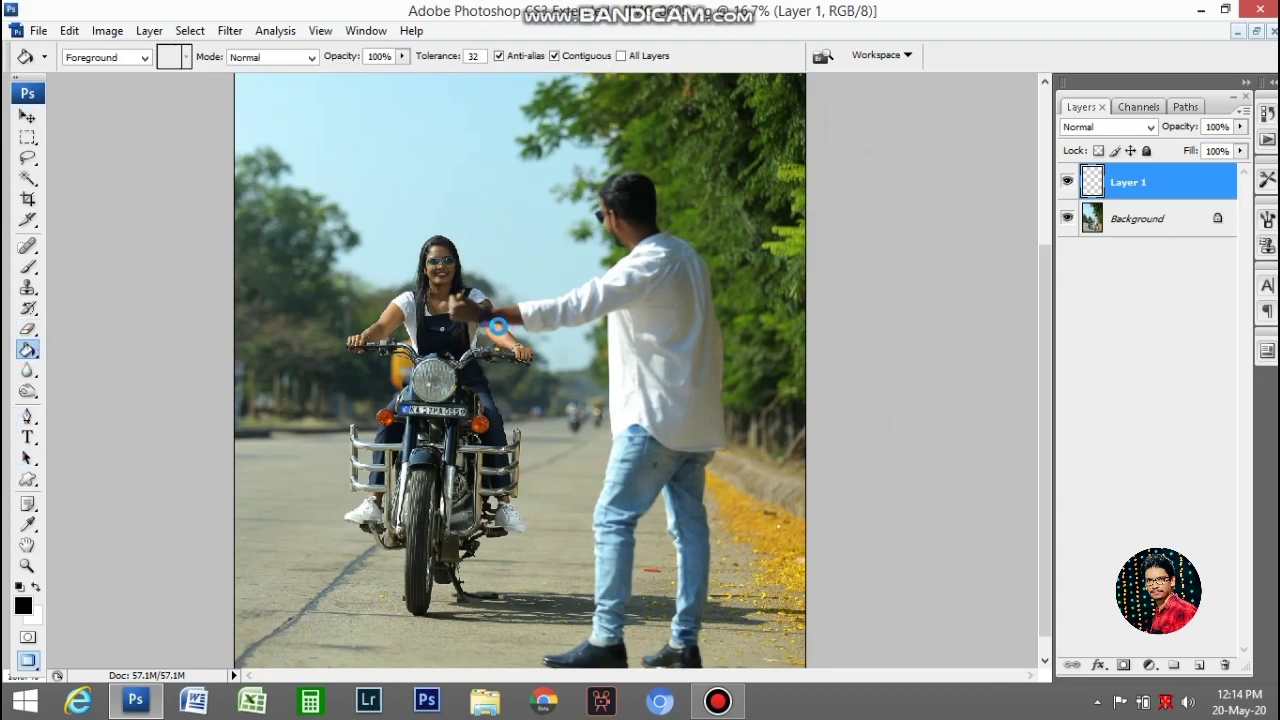
{"action": "left_click", "coordinate": [492, 320]}
{"action": "key", "text": "ctrl+minus"}
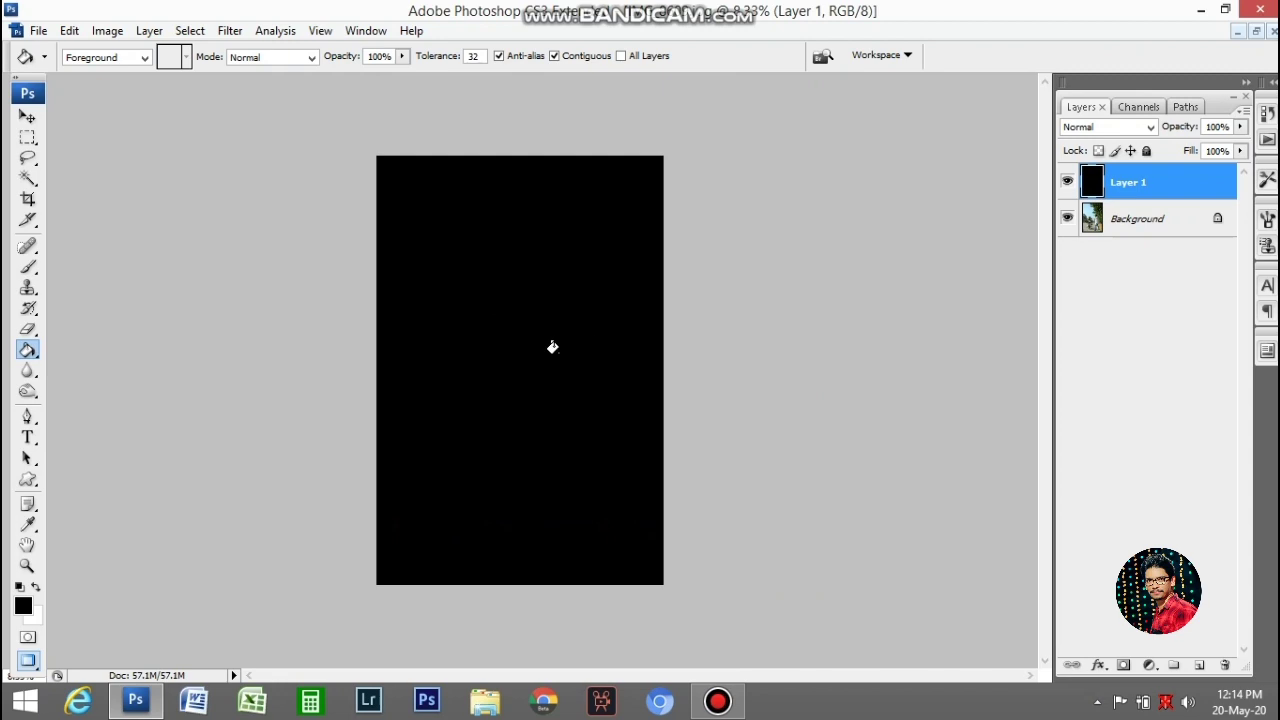
Render a 105mm Prime lens flare near the center of the black layer, with brightness slightly above 100%
{"action": "left_click", "coordinate": [230, 32]}
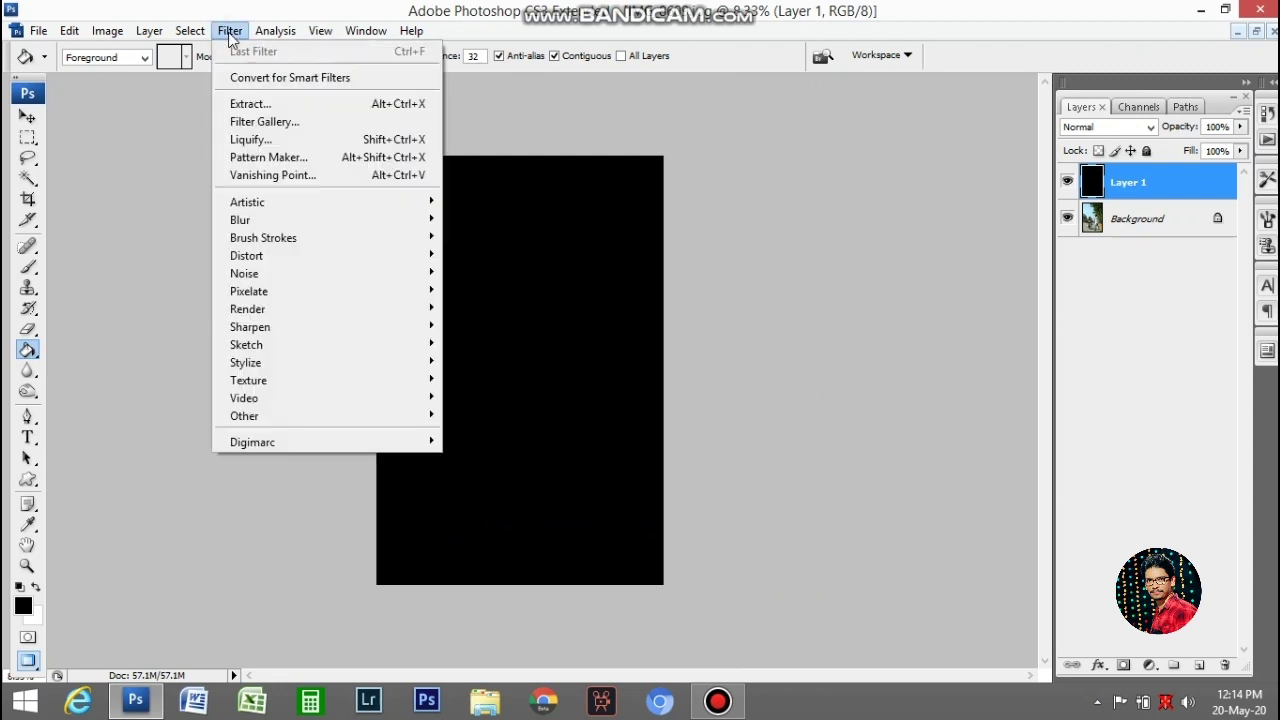
{"action": "mouse_move", "coordinate": [278, 310]}
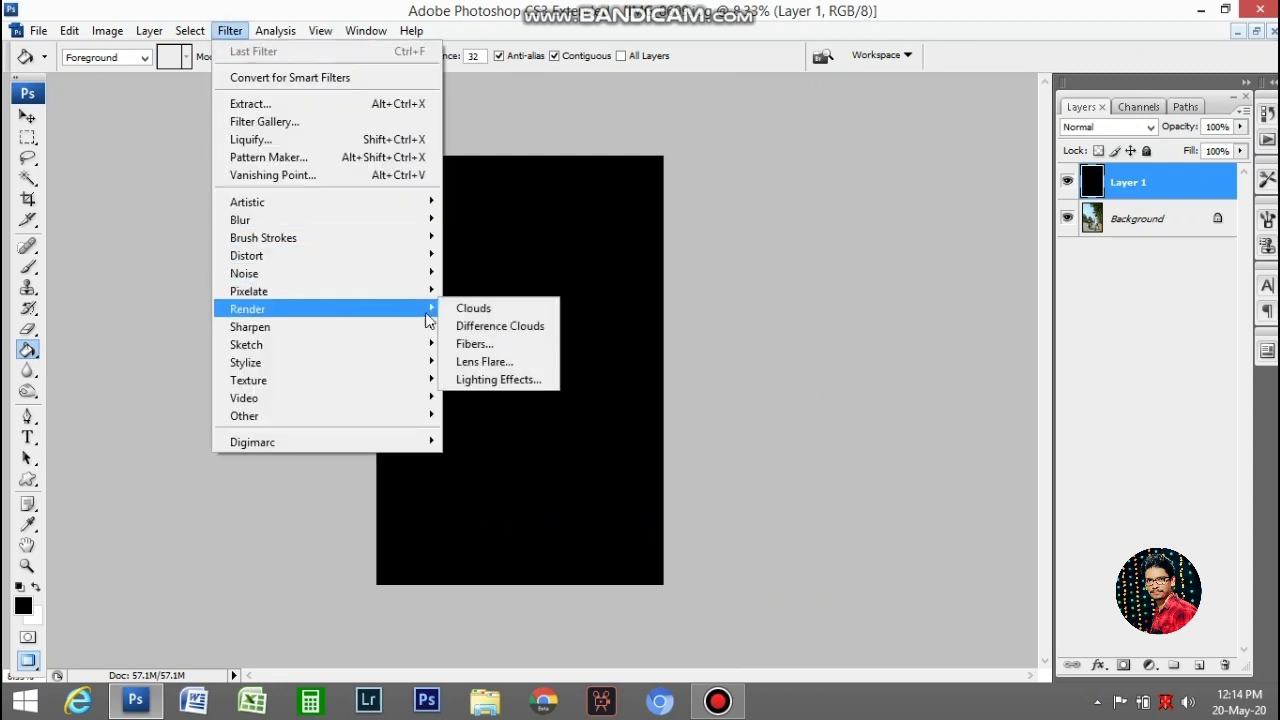
{"action": "left_click", "coordinate": [531, 362]}
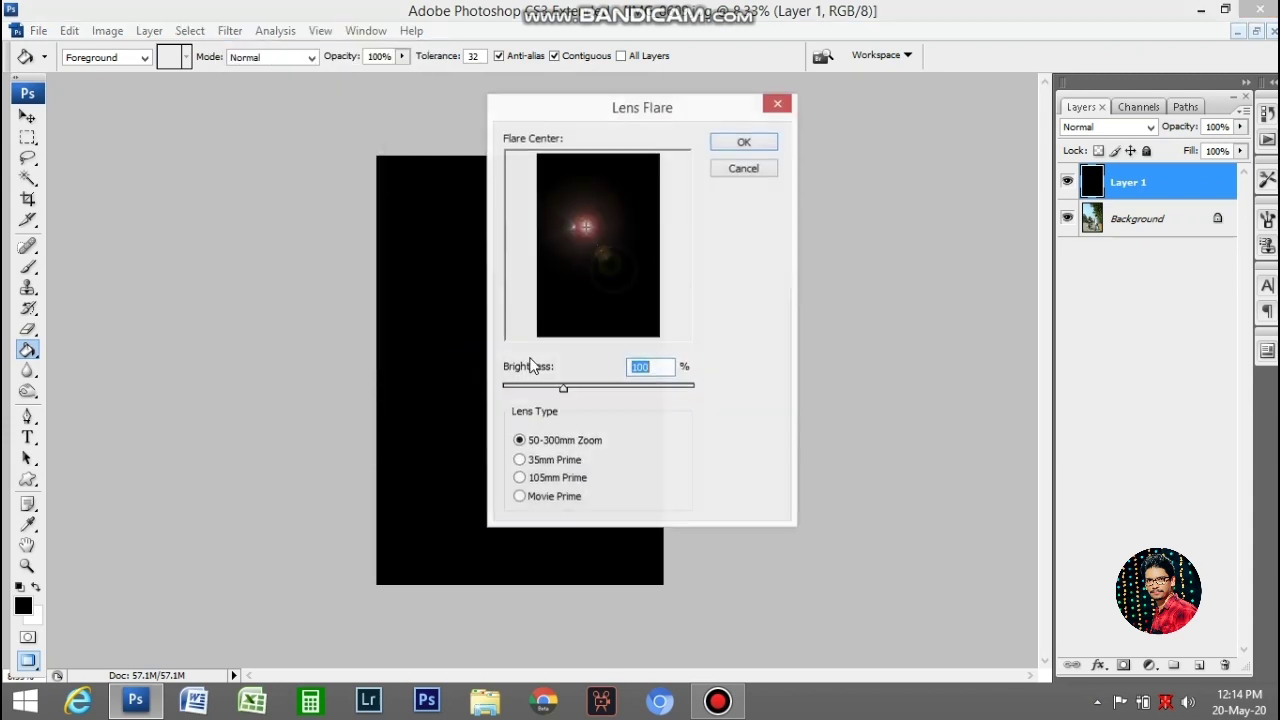
{"action": "left_click", "coordinate": [520, 481]}
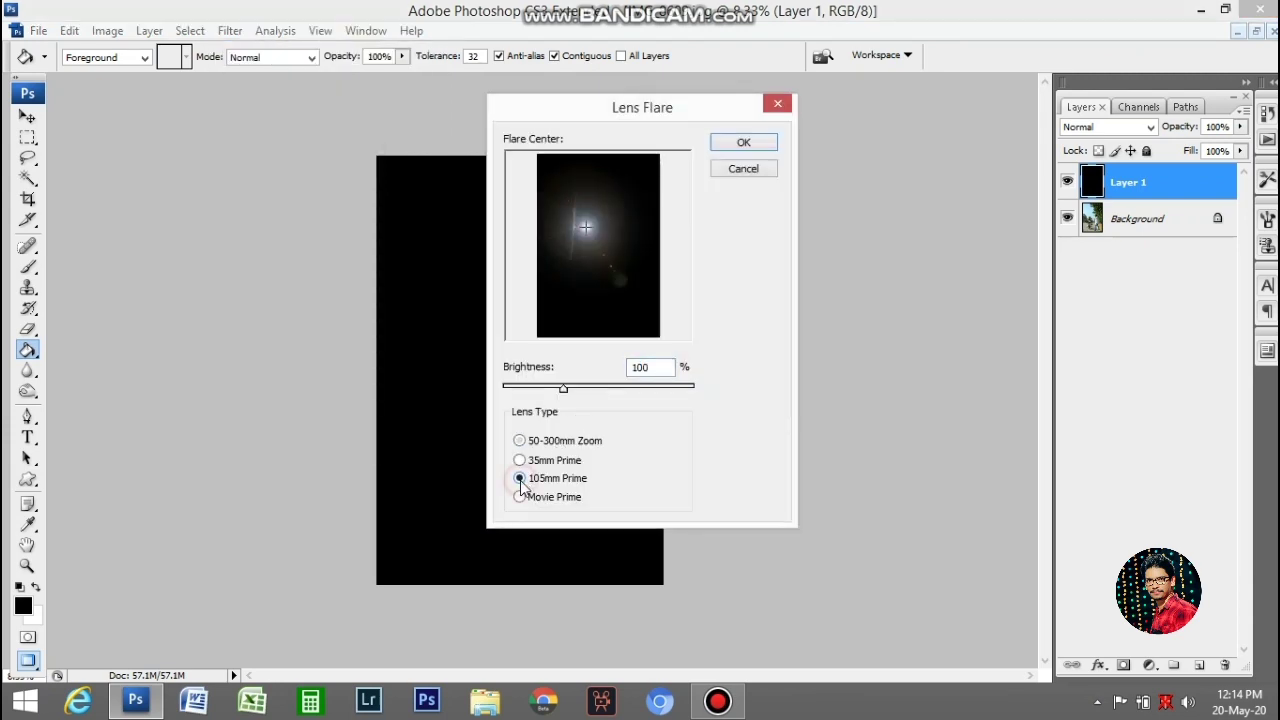
{"action": "left_click_drag", "start_coordinate": [596, 247], "coordinate": [592, 243]}
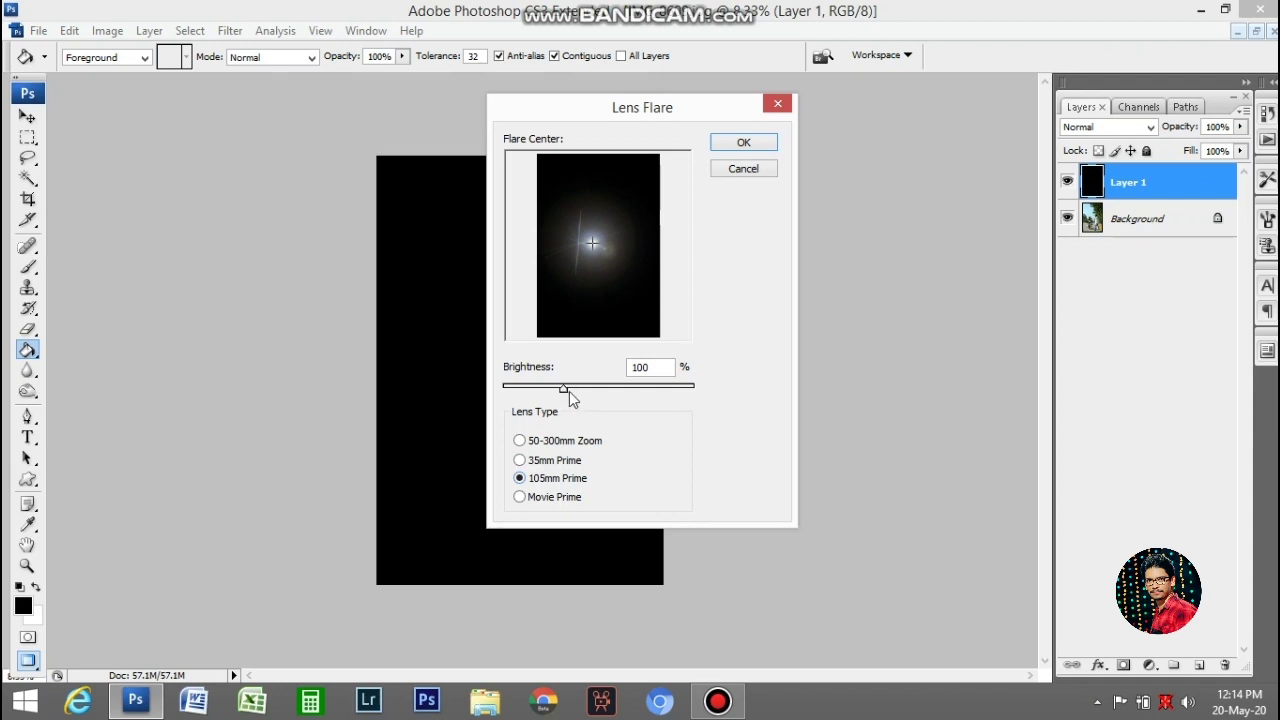
{"action": "left_click_drag", "start_coordinate": [564, 390], "coordinate": [580, 390]}
{"action": "left_click_drag", "start_coordinate": [583, 391], "coordinate": [573, 395]}
{"action": "left_click", "coordinate": [744, 142]}
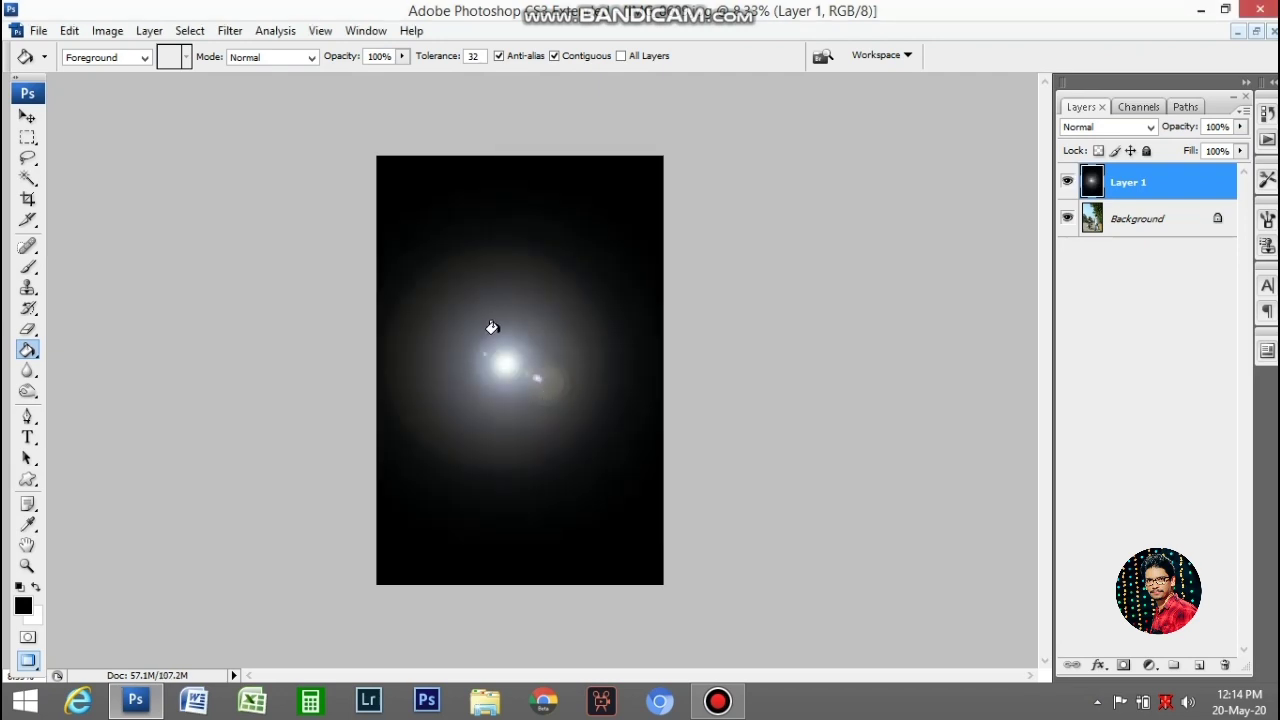
Change the flare layer's blend mode to Screen so it blends with the photo
{"action": "left_click", "coordinate": [1148, 128]}
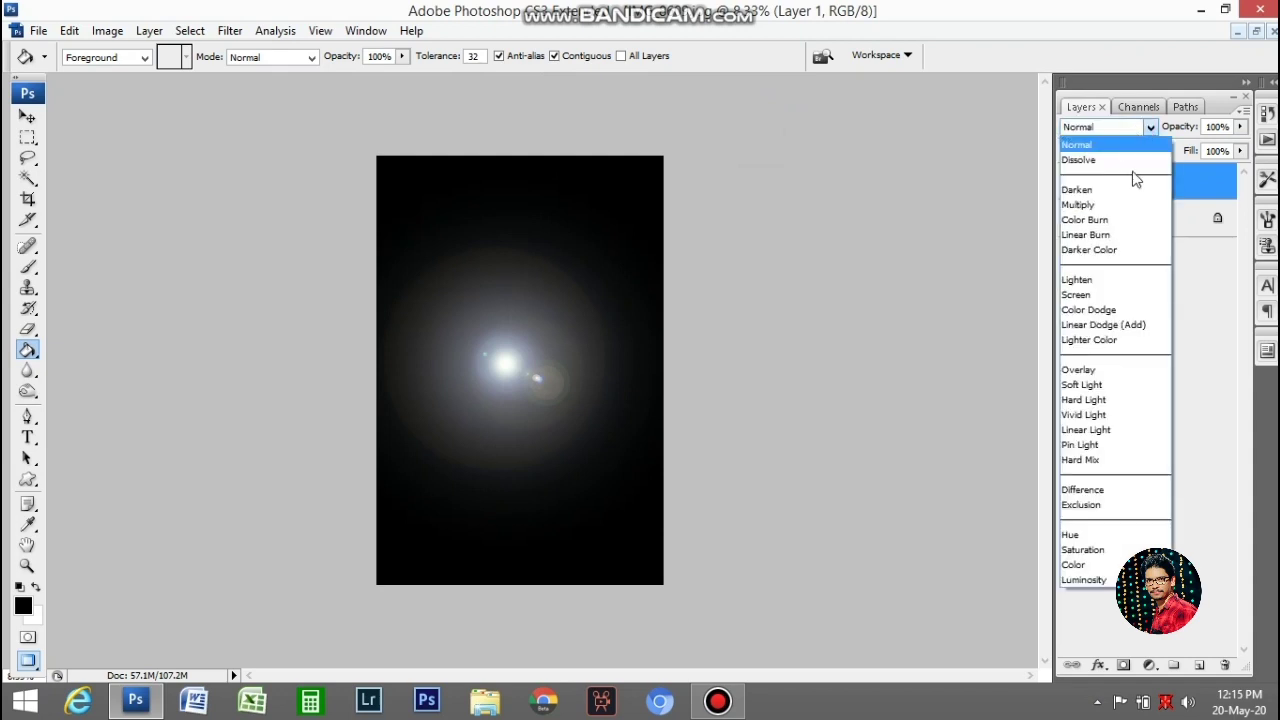
{"action": "left_click", "coordinate": [1089, 293]}
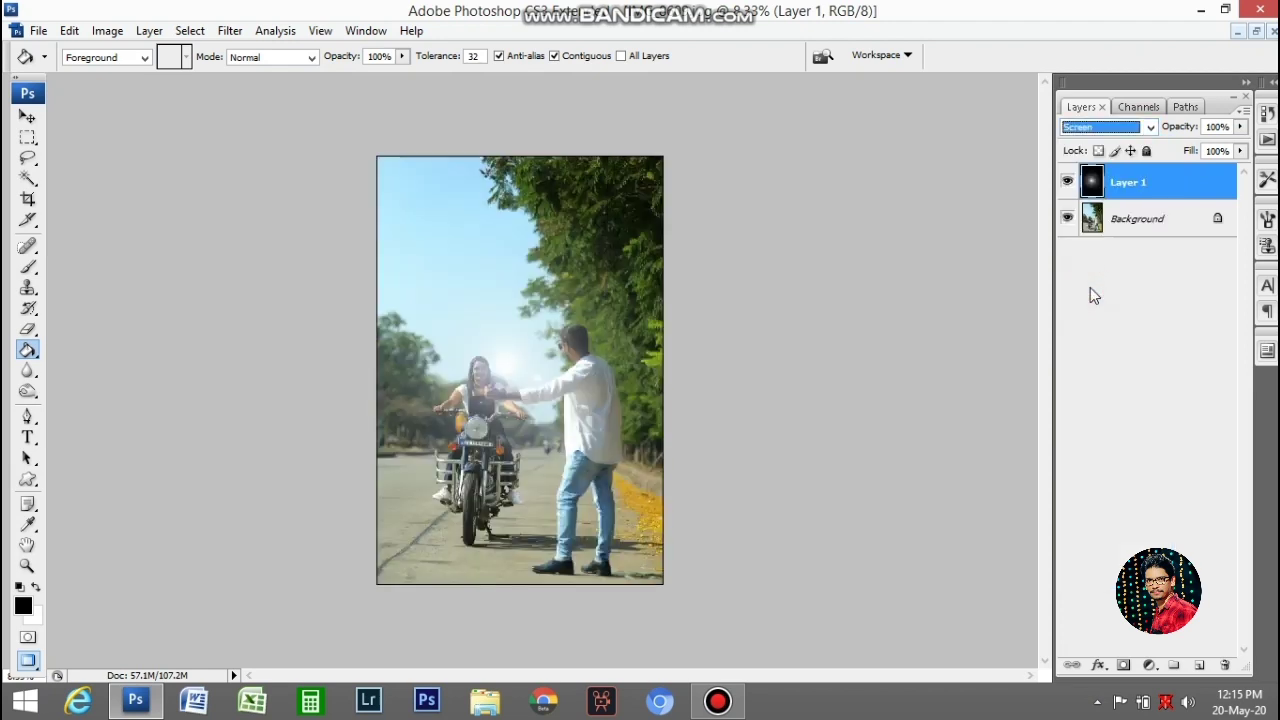
{"action": "left_click", "coordinate": [27, 117]}
{"action": "key", "text": "ctrl+plus"}
{"action": "scroll", "coordinate": [584, 444], "scroll_direction": "up", "scroll_amount": 2}
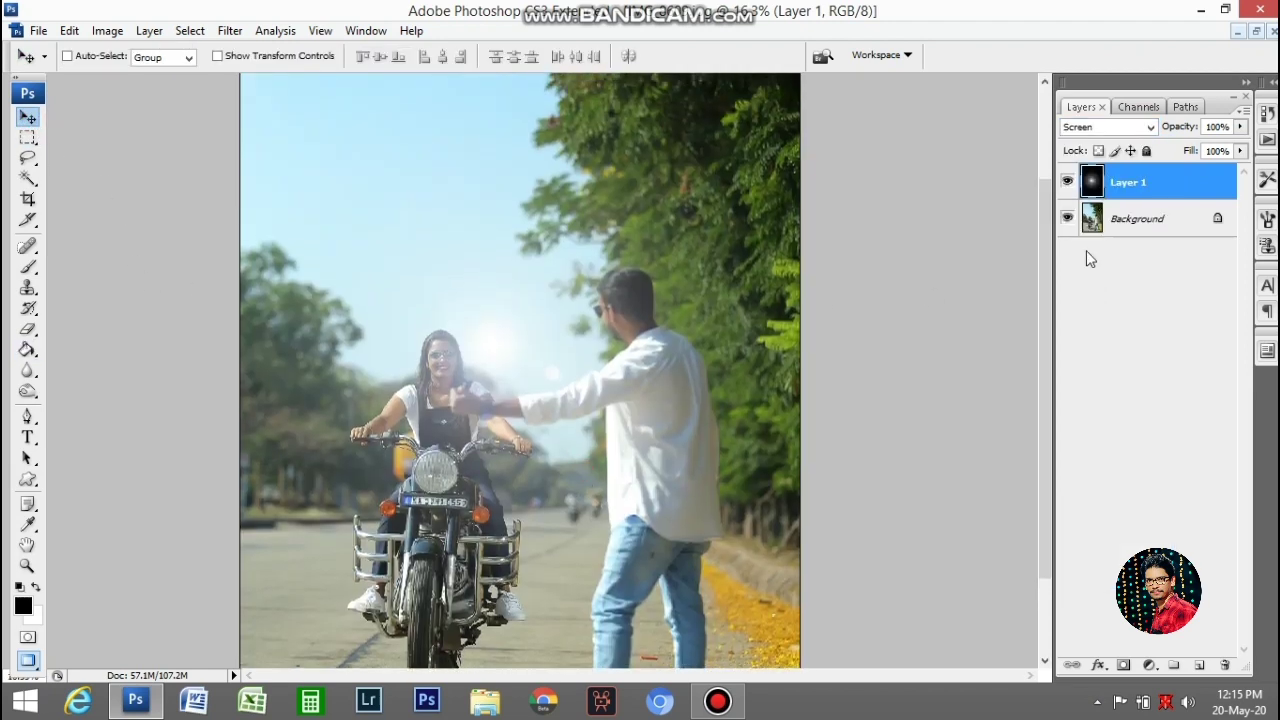
Move the flare toward the man's outstretched arm and check it with the Background layer temporarily hidden
{"action": "left_click_drag", "start_coordinate": [584, 417], "coordinate": [606, 371]}
{"action": "left_click", "coordinate": [1068, 219]}
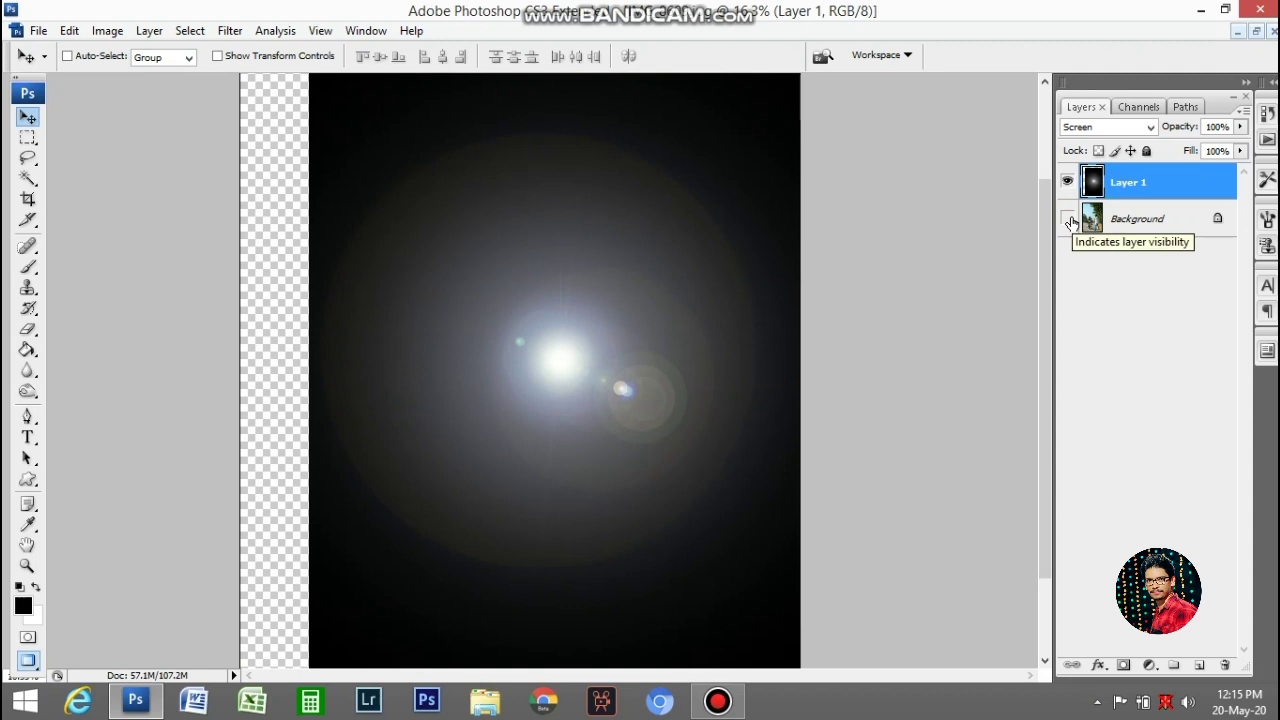
{"action": "left_click", "coordinate": [1068, 219]}
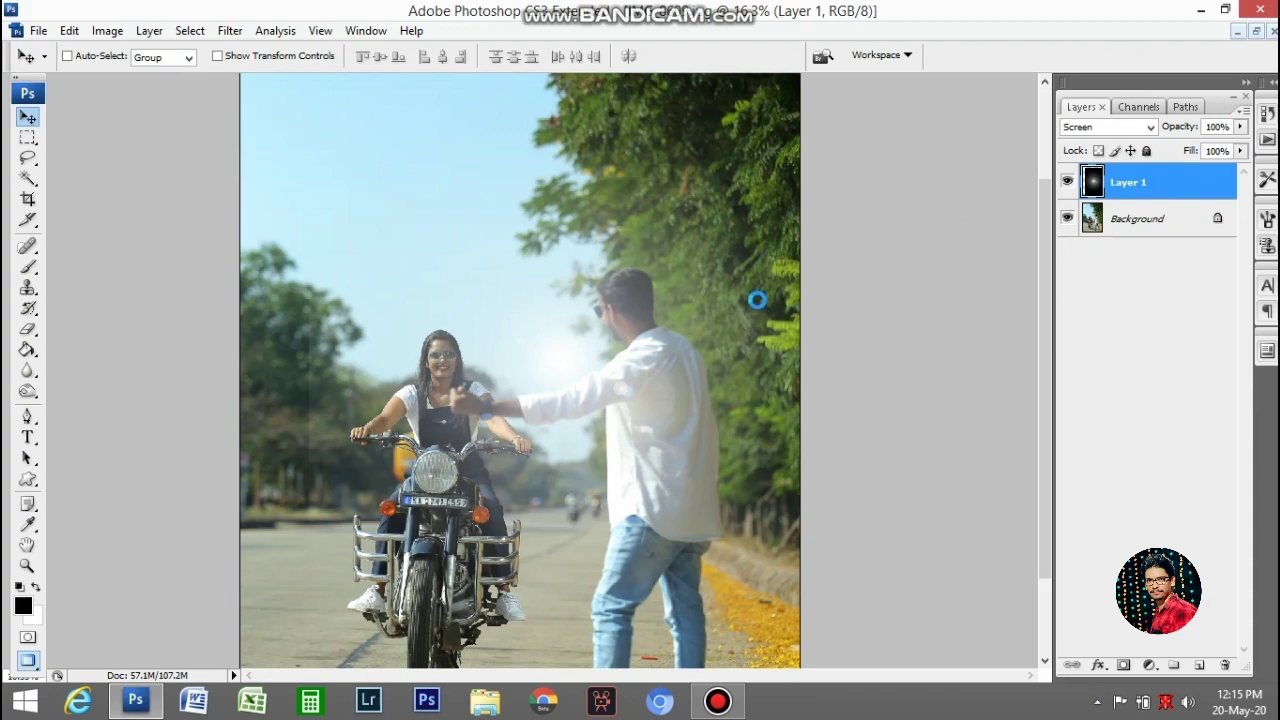
Tighten the flare's glow with Levels, setting the RGB black input to 103 and lowering the white input
{"action": "key", "text": "ctrl+l"}
{"action": "left_click_drag", "start_coordinate": [777, 291], "coordinate": [873, 292]}
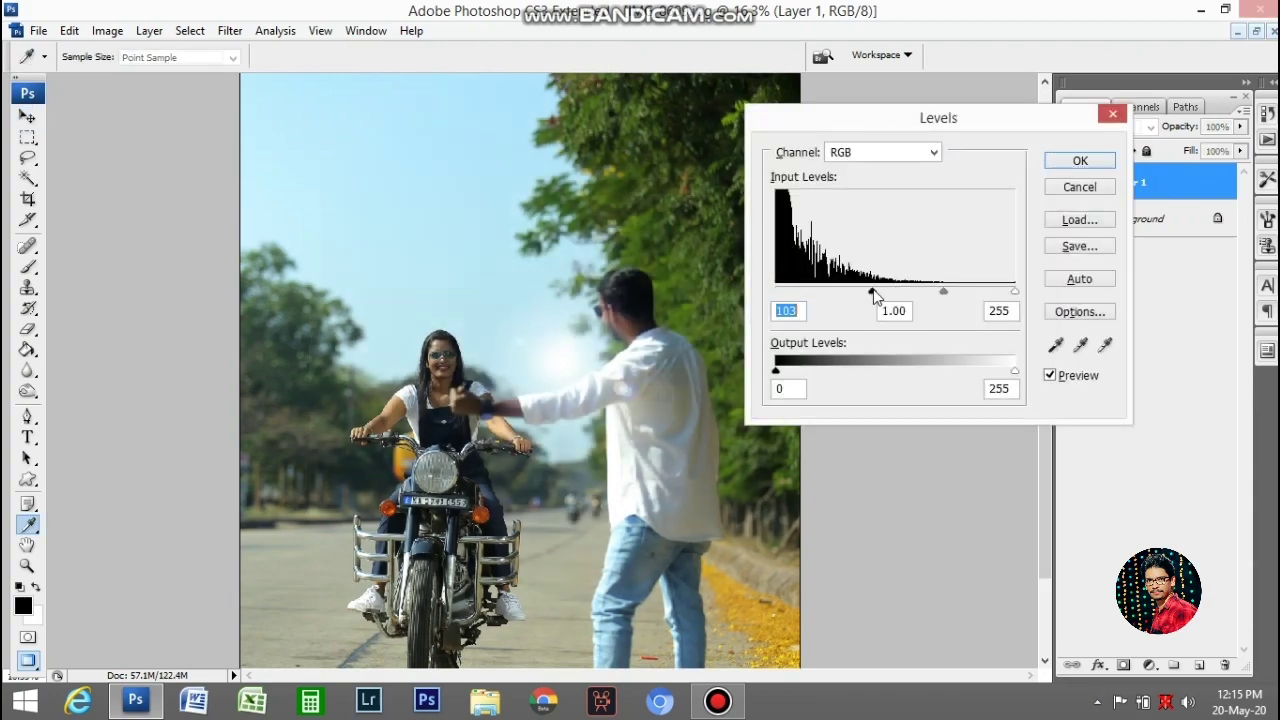
{"action": "left_click_drag", "start_coordinate": [1016, 291], "coordinate": [988, 291]}
{"action": "left_click", "coordinate": [1080, 160]}
Center the flare over the motorcycle's headlight and scale the flare layer down to 75.6%
{"action": "key", "text": "v"}
{"action": "left_click_drag", "start_coordinate": [566, 363], "coordinate": [440, 471]}
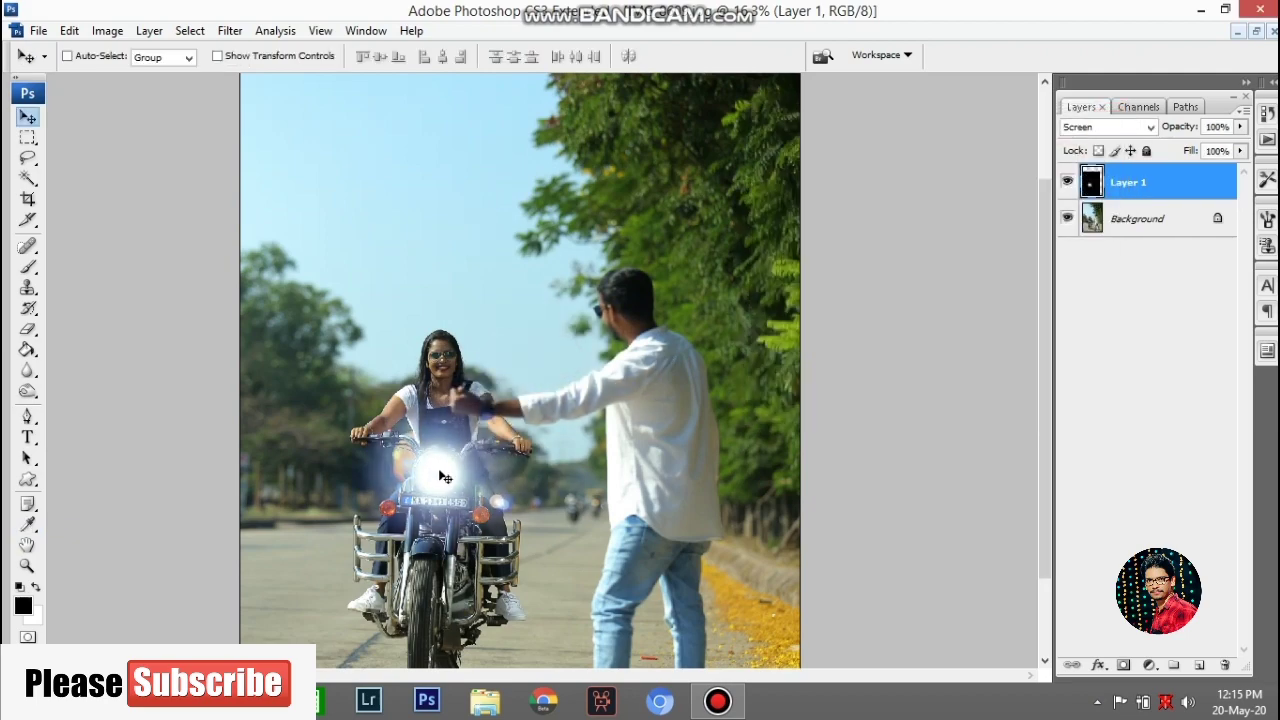
{"action": "key", "text": "ctrl+t"}
{"action": "key", "text": "ctrl+minus"}
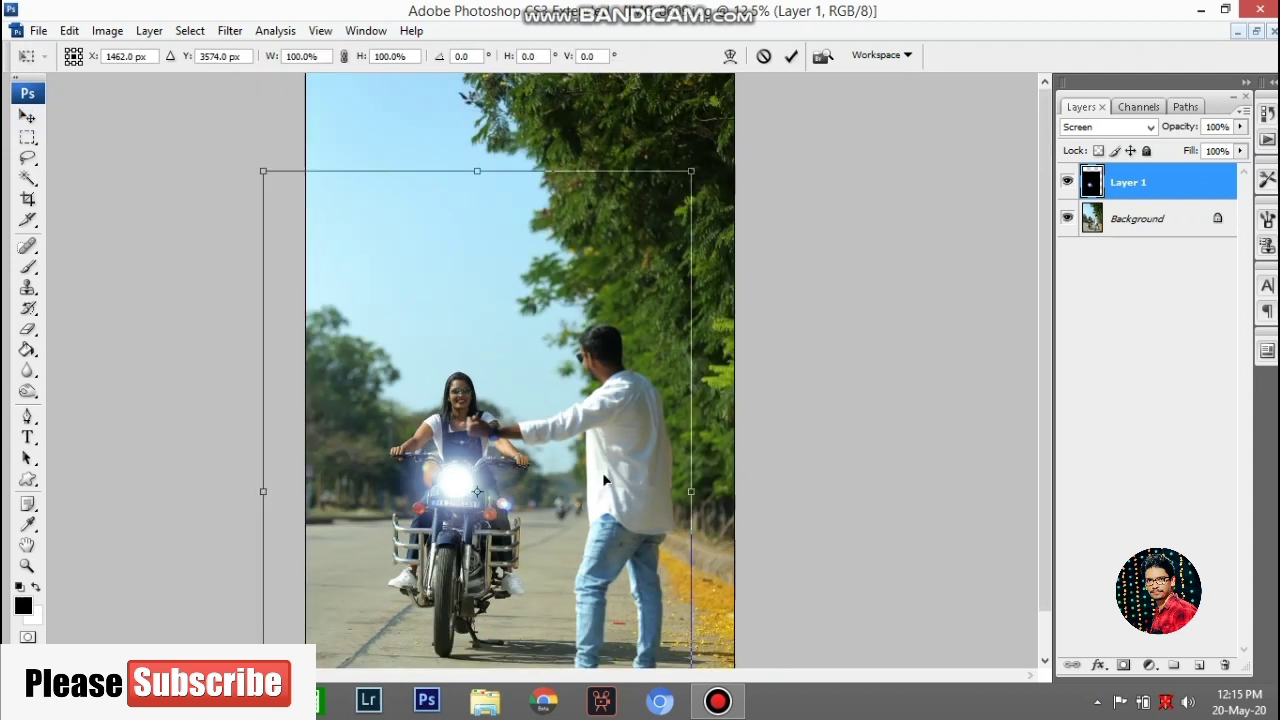
{"action": "key", "text": "ctrl+minus"}
{"action": "key", "text": "ctrl+minus"}
{"action": "left_click_drag", "start_coordinate": [608, 262], "coordinate": [581, 300]}
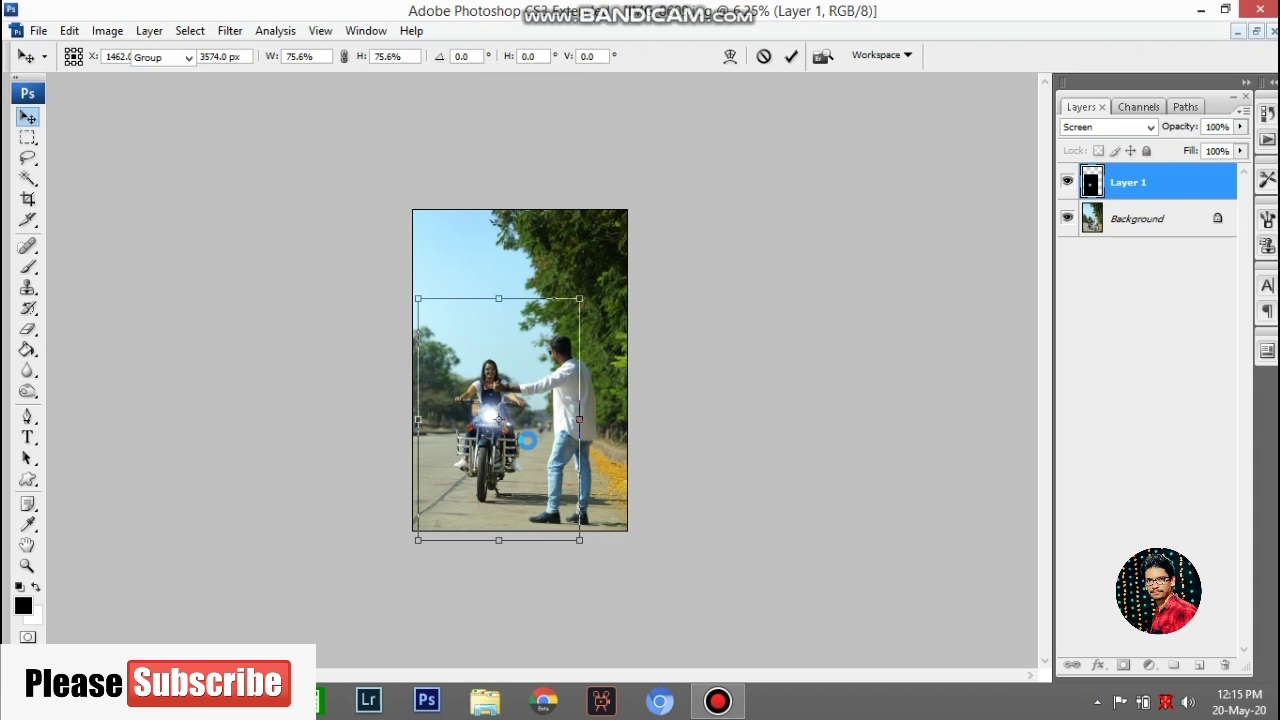
{"action": "key", "text": "Return"}
{"action": "left_click_drag", "start_coordinate": [400, 357], "coordinate": [577, 519]}
{"action": "left_click_drag", "start_coordinate": [400, 337], "coordinate": [394, 326]}
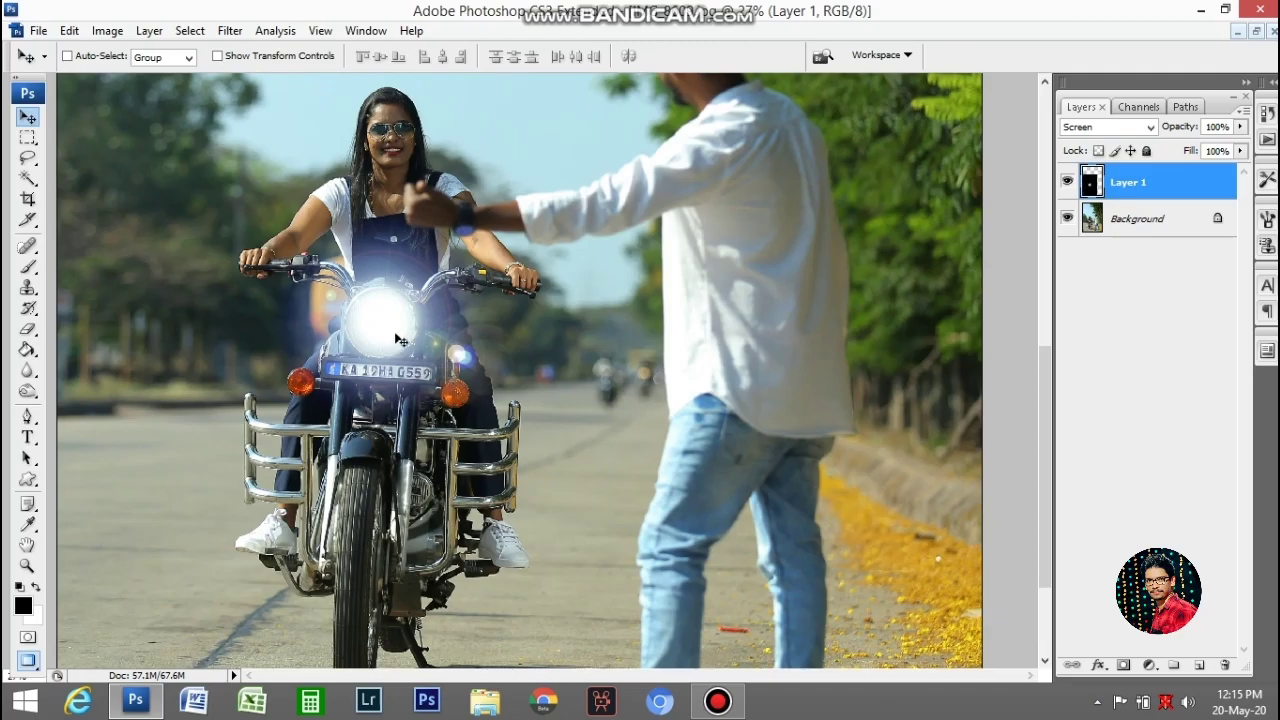
Colorize the flare layer with Hue/Saturation, using hue 0 and saturation 25
{"action": "key", "text": "ctrl+u"}
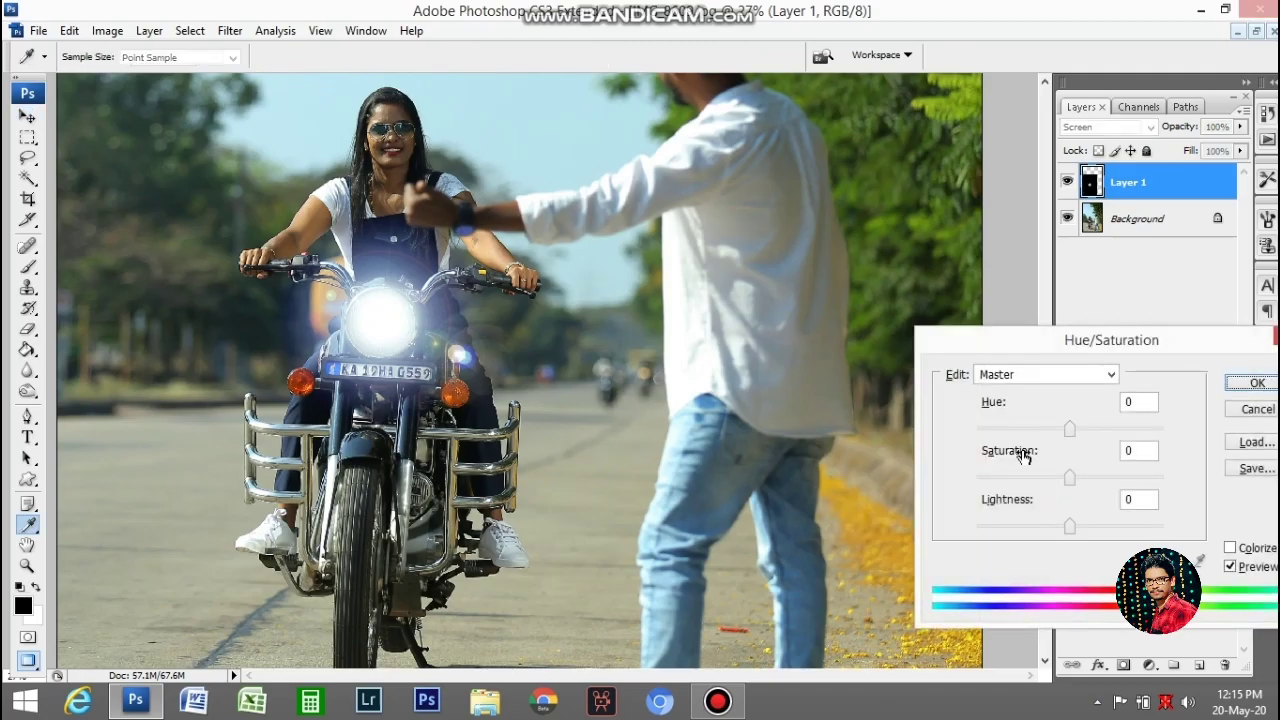
{"action": "left_click_drag", "start_coordinate": [1167, 345], "coordinate": [766, 200]}
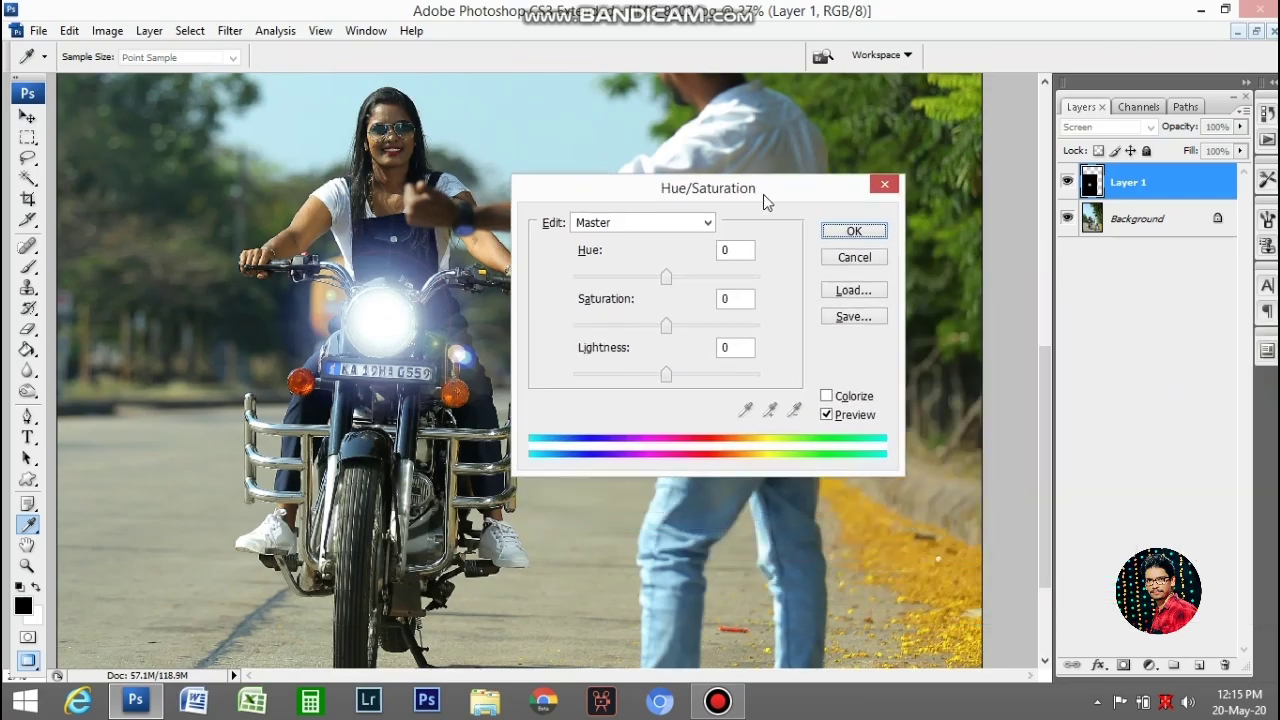
{"action": "left_click", "coordinate": [826, 397]}
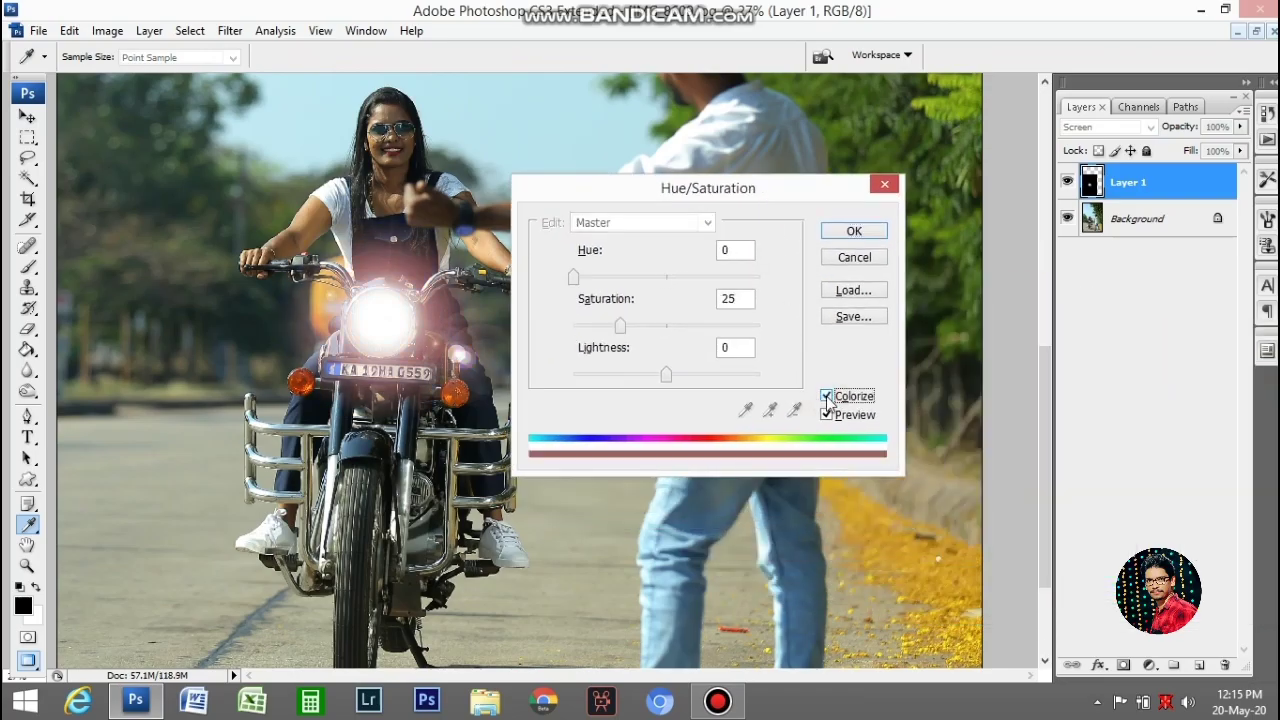
{"action": "left_click", "coordinate": [850, 232]}
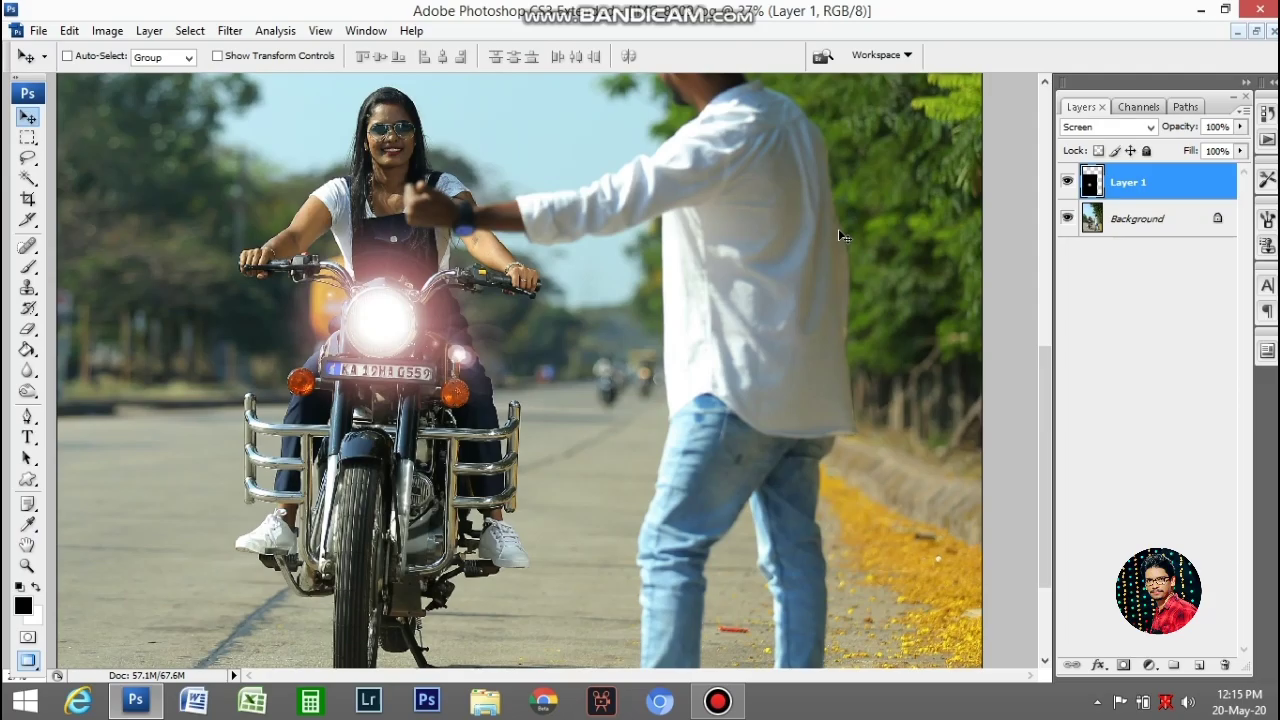
Warm the flare to orange-gold with Color Balance, setting midtone red to +100 and shifting the other levels toward green and yellow
{"action": "key", "text": "ctrl+b"}
{"action": "left_click_drag", "start_coordinate": [1043, 303], "coordinate": [737, 197]}
{"action": "left_click_drag", "start_coordinate": [739, 265], "coordinate": [857, 272]}
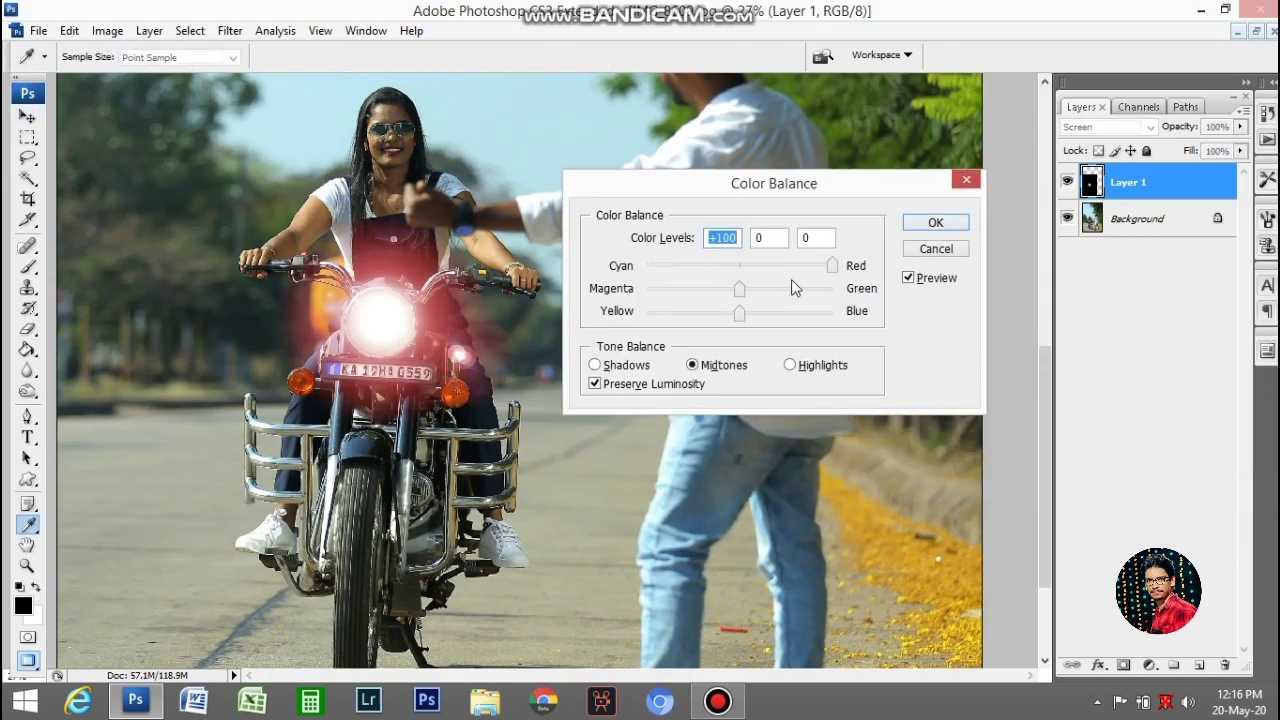
{"action": "left_click_drag", "start_coordinate": [739, 288], "coordinate": [811, 294]}
{"action": "left_click_drag", "start_coordinate": [740, 312], "coordinate": [692, 313]}
{"action": "left_click", "coordinate": [912, 223]}
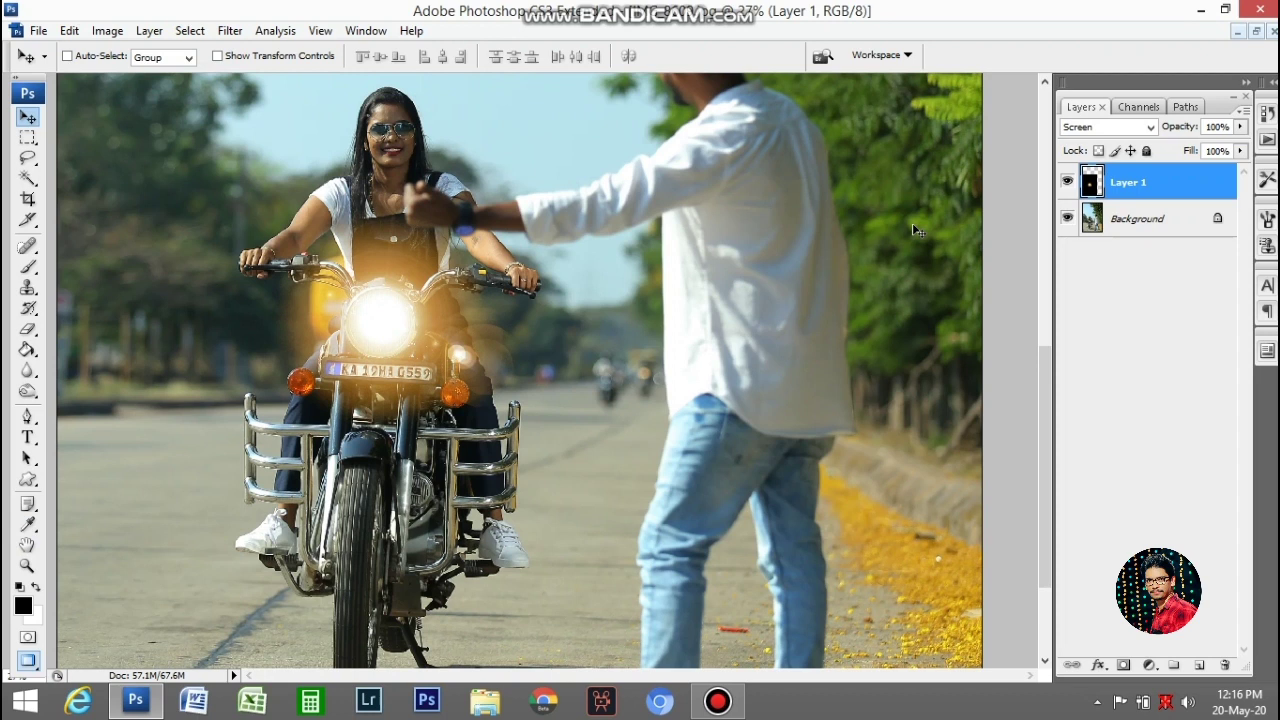
Tighten the warm-colored glow with Levels by raising the black input level
{"action": "key", "text": "ctrl+l"}
{"action": "left_click_drag", "start_coordinate": [776, 291], "coordinate": [849, 291]}
{"action": "left_click", "coordinate": [1075, 161]}
{"action": "key", "text": "v"}
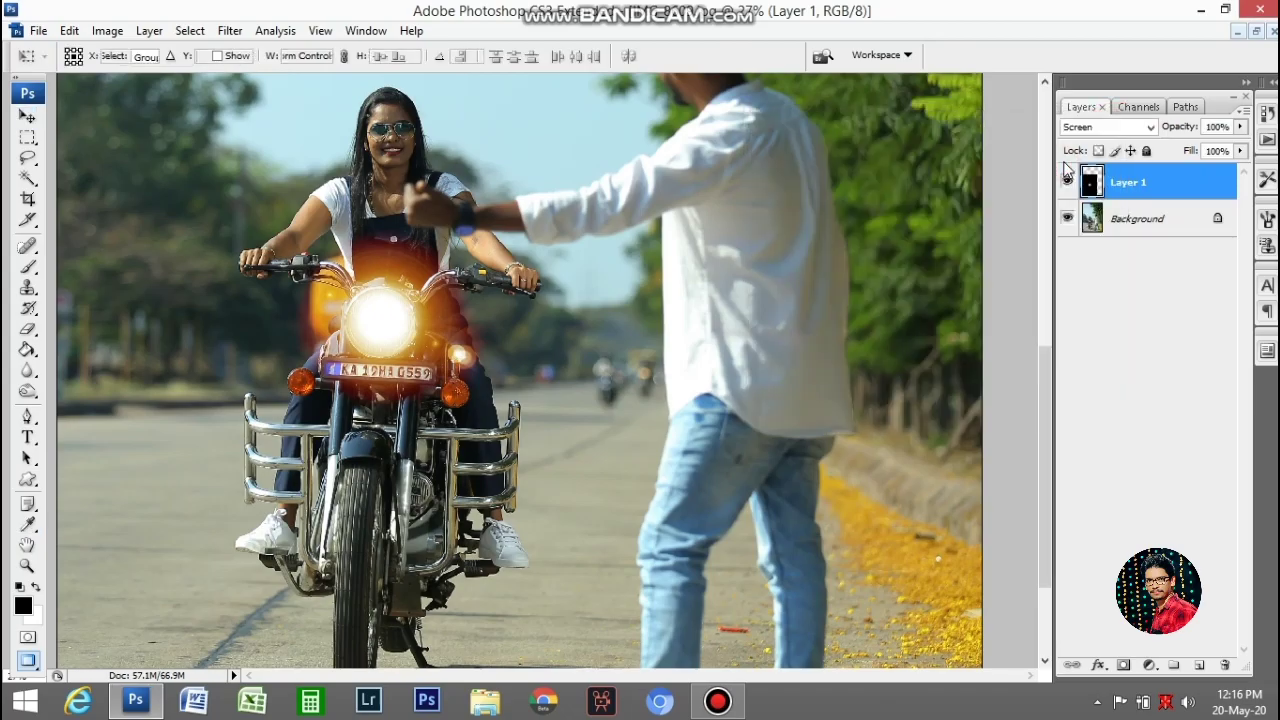
Scale the flare layer down to 67.5% around the headlight
{"action": "key", "text": "ctrl+t"}
{"action": "key", "text": "ctrl+minus"}
{"action": "key", "text": "ctrl+minus"}
{"action": "key", "text": "ctrl+minus"}
{"action": "key", "text": "ctrl+minus"}
{"action": "key", "text": "ctrl+minus"}
{"action": "left_click_drag", "start_coordinate": [608, 268], "coordinate": [560, 316]}
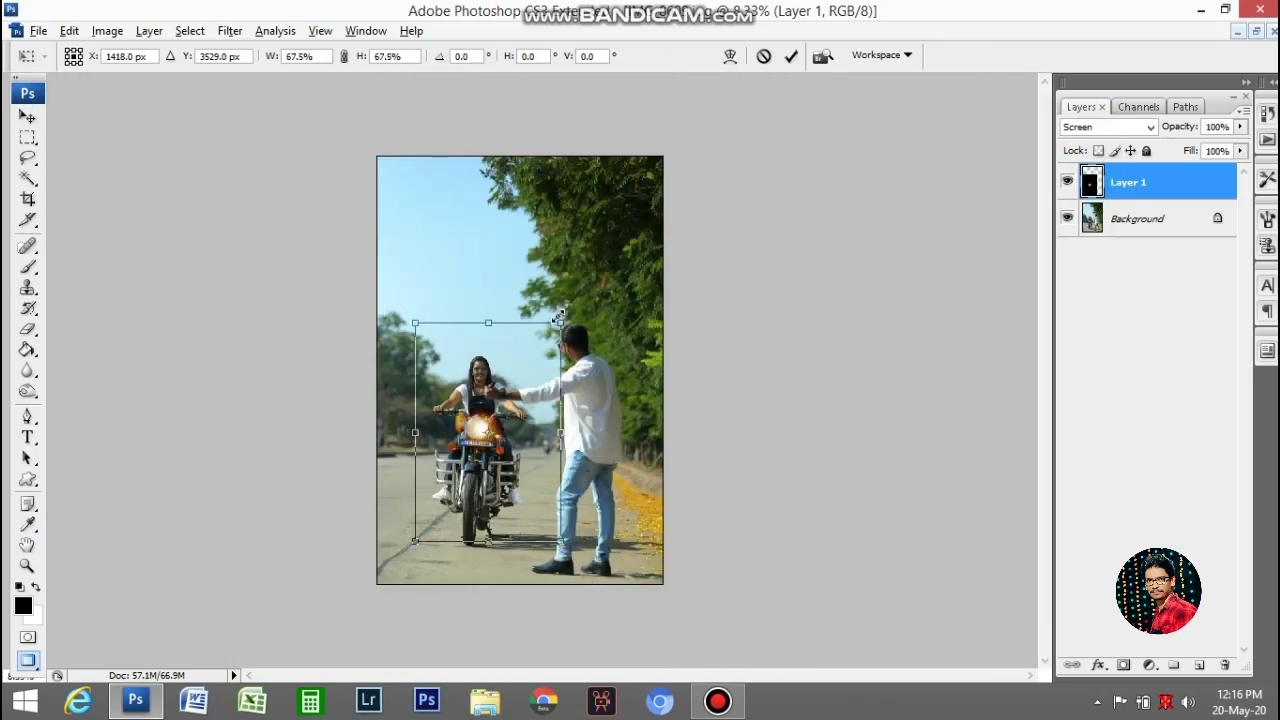
{"action": "key", "text": "Return"}
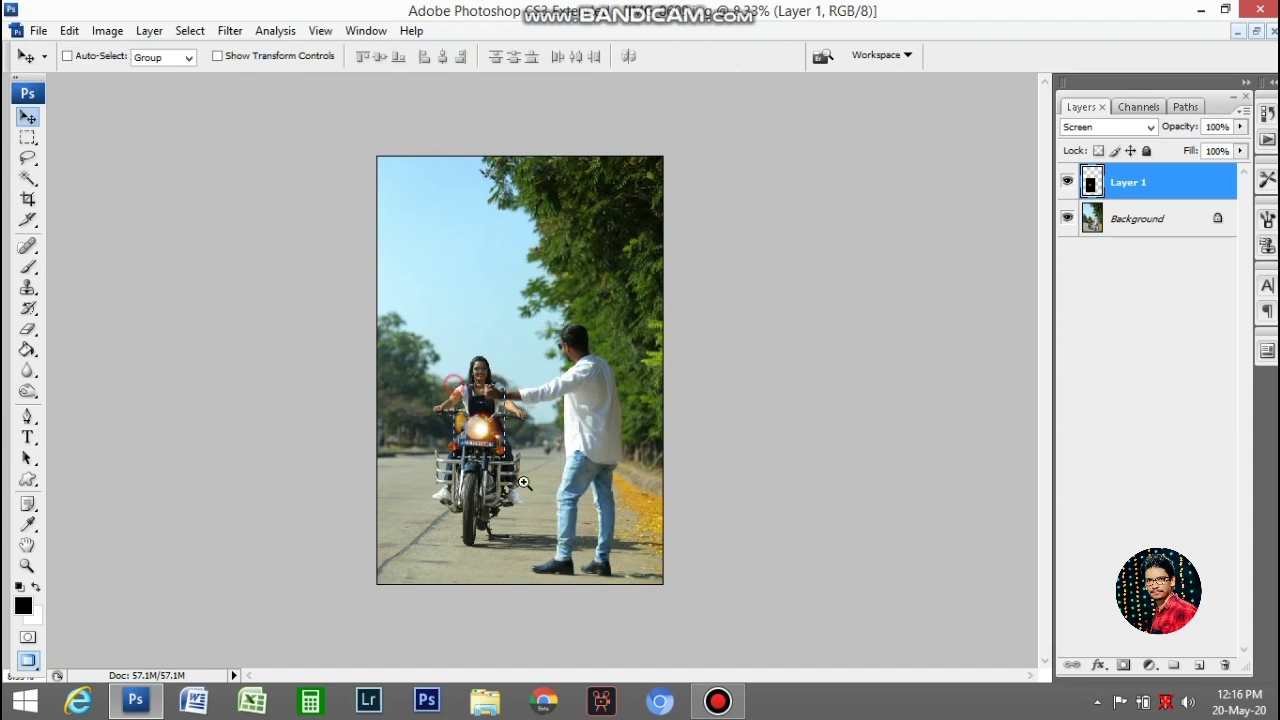
Shrink the flare a little further so its glow fits within the headlight glass
{"action": "left_click_drag", "start_coordinate": [523, 484], "coordinate": [441, 336]}
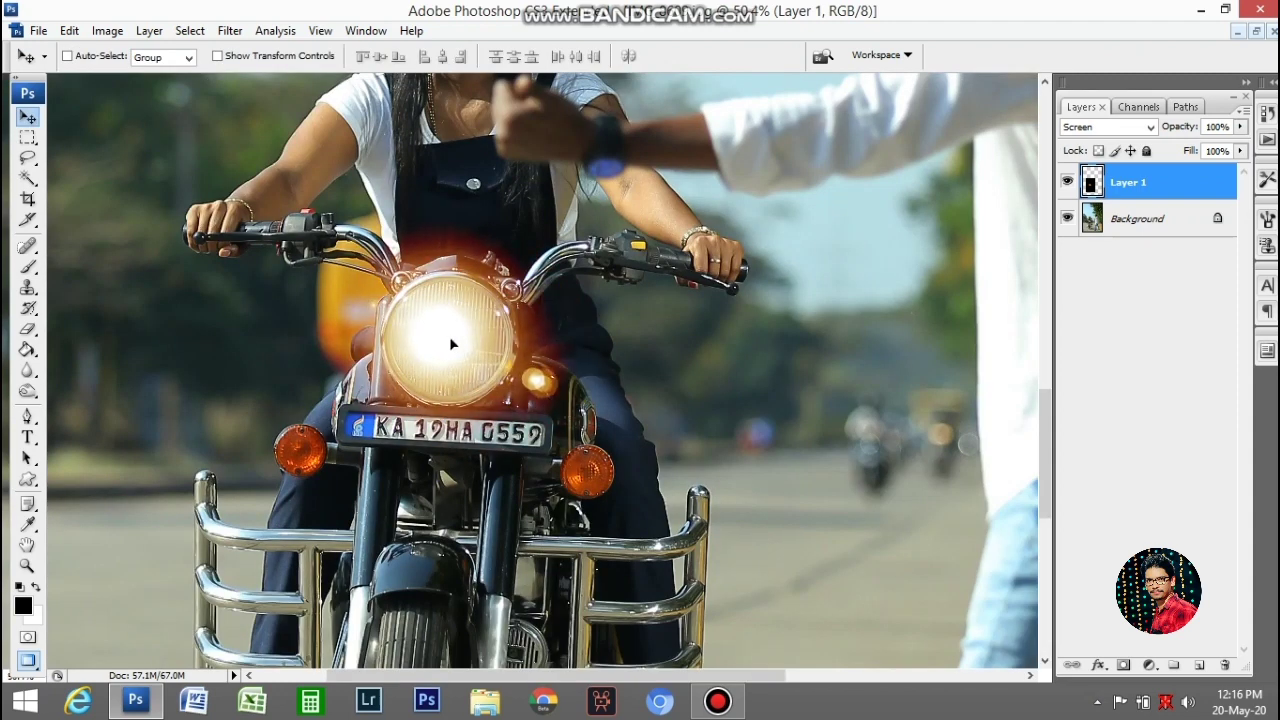
{"action": "key", "text": "ctrl+t"}
{"action": "key", "text": "ctrl+minus"}
{"action": "key", "text": "ctrl+minus"}
{"action": "key", "text": "ctrl+minus"}
{"action": "key", "text": "ctrl+minus"}
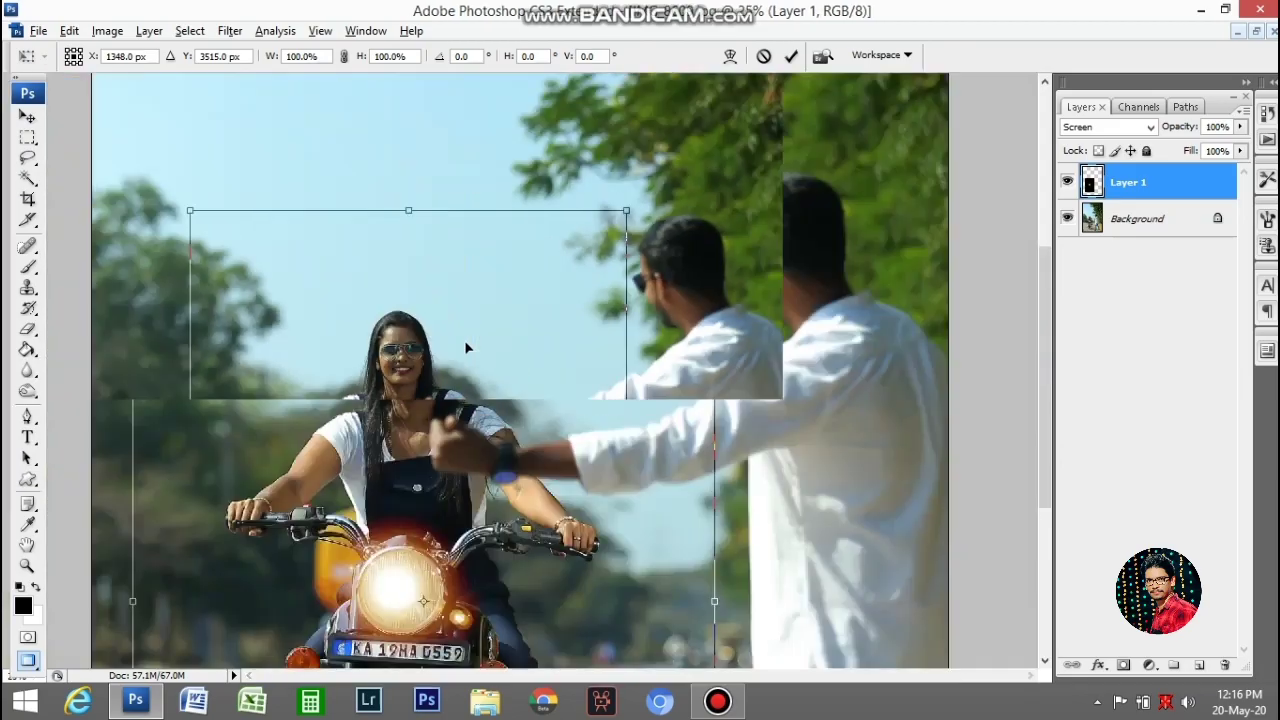
{"action": "left_click_drag", "start_coordinate": [574, 326], "coordinate": [549, 349]}
{"action": "key", "text": "Return"}
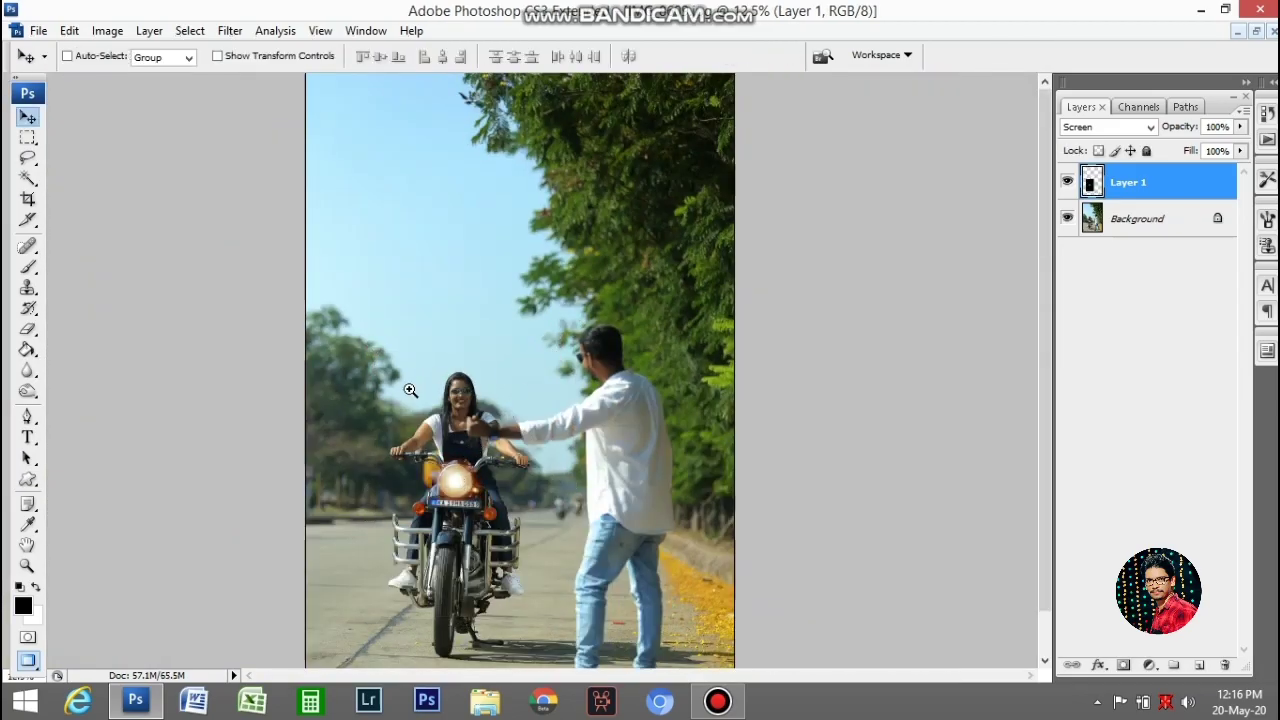
Nudge the flare so its bright core sits in the middle of the headlight
{"action": "left_click_drag", "start_coordinate": [411, 391], "coordinate": [428, 280]}
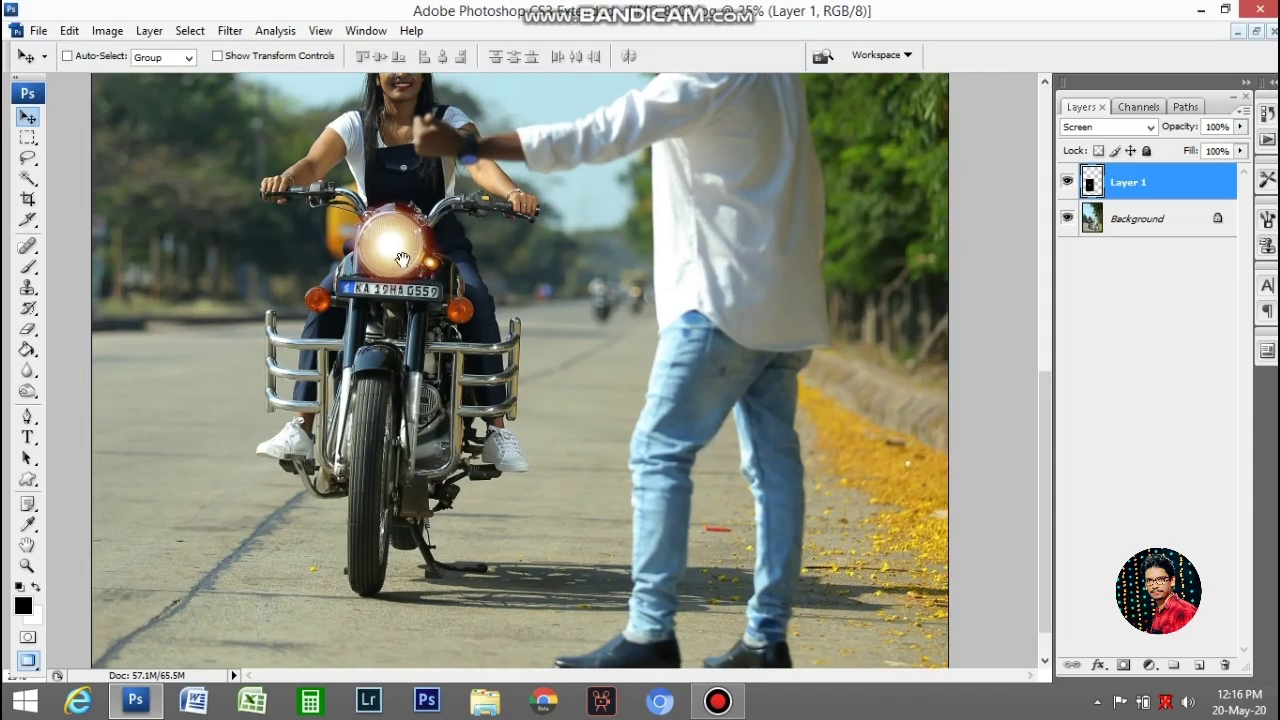
{"action": "scroll", "coordinate": [424, 280], "scroll_direction": "up", "scroll_amount": 2}
{"action": "left_click_drag", "start_coordinate": [415, 315], "coordinate": [395, 299]}
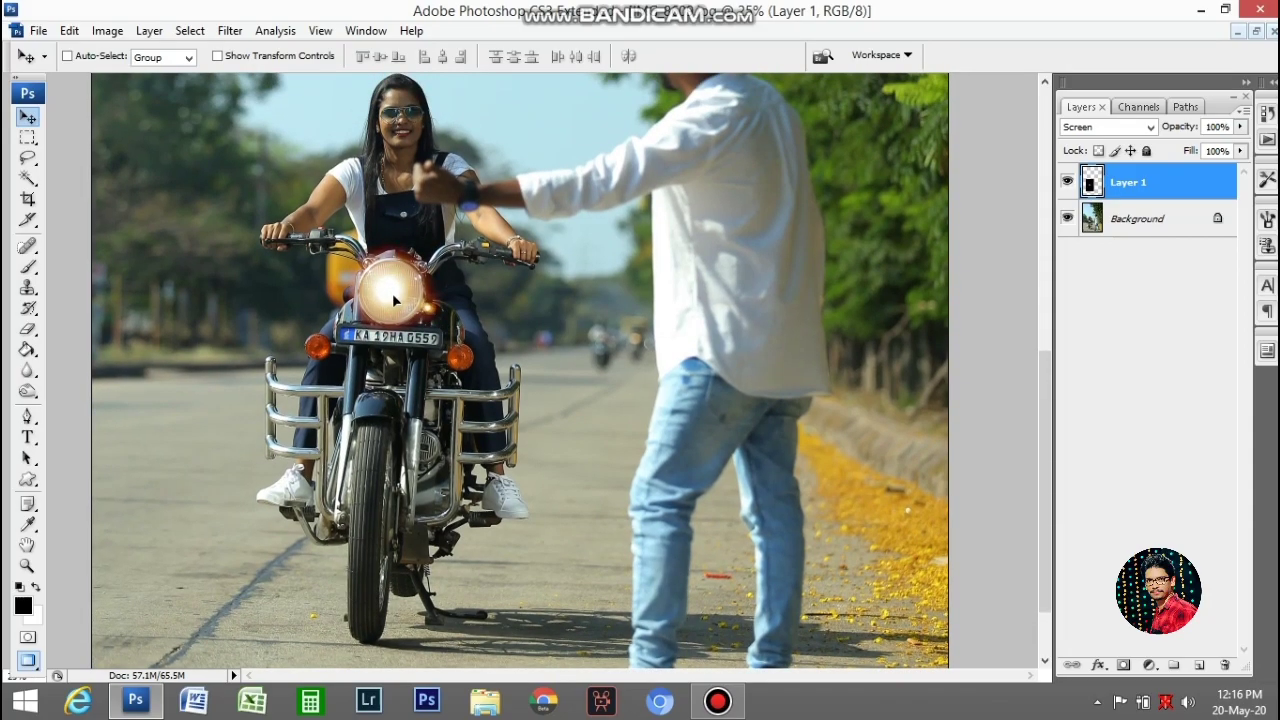
Try lowering the flare layer's opacity to 84%
{"action": "scroll", "coordinate": [395, 299], "scroll_direction": "down", "scroll_amount": 4}
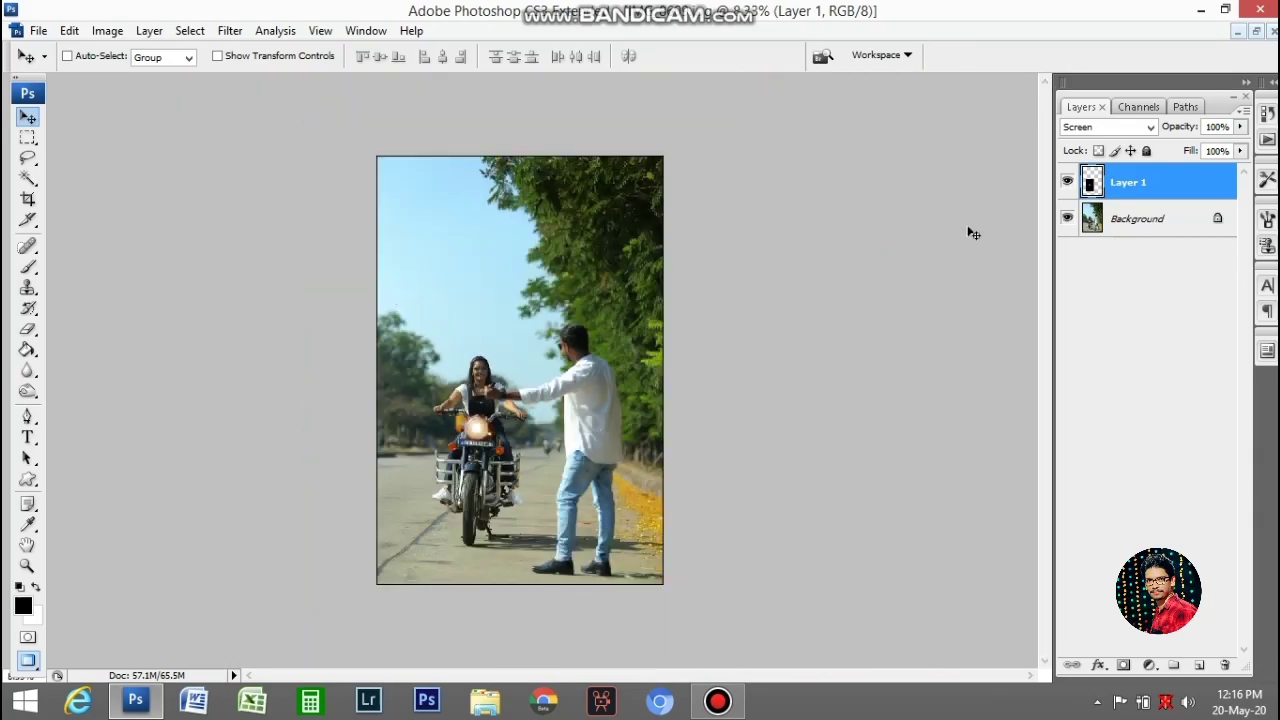
{"action": "mouse_move", "coordinate": [1240, 152]}
{"action": "left_mouse_down"}
{"action": "mouse_move", "coordinate": [1224, 175]}
{"action": "mouse_move", "coordinate": [1246, 172]}
{"action": "left_mouse_up"}
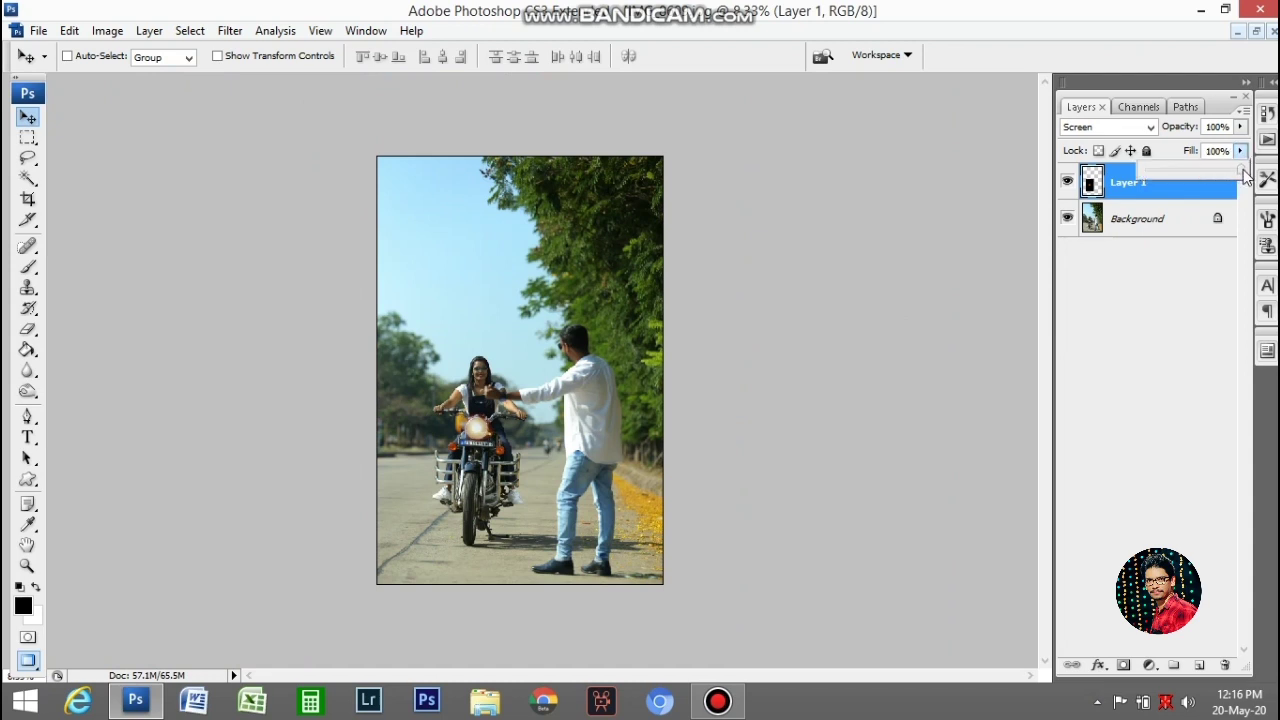
{"action": "left_click", "coordinate": [1244, 128]}
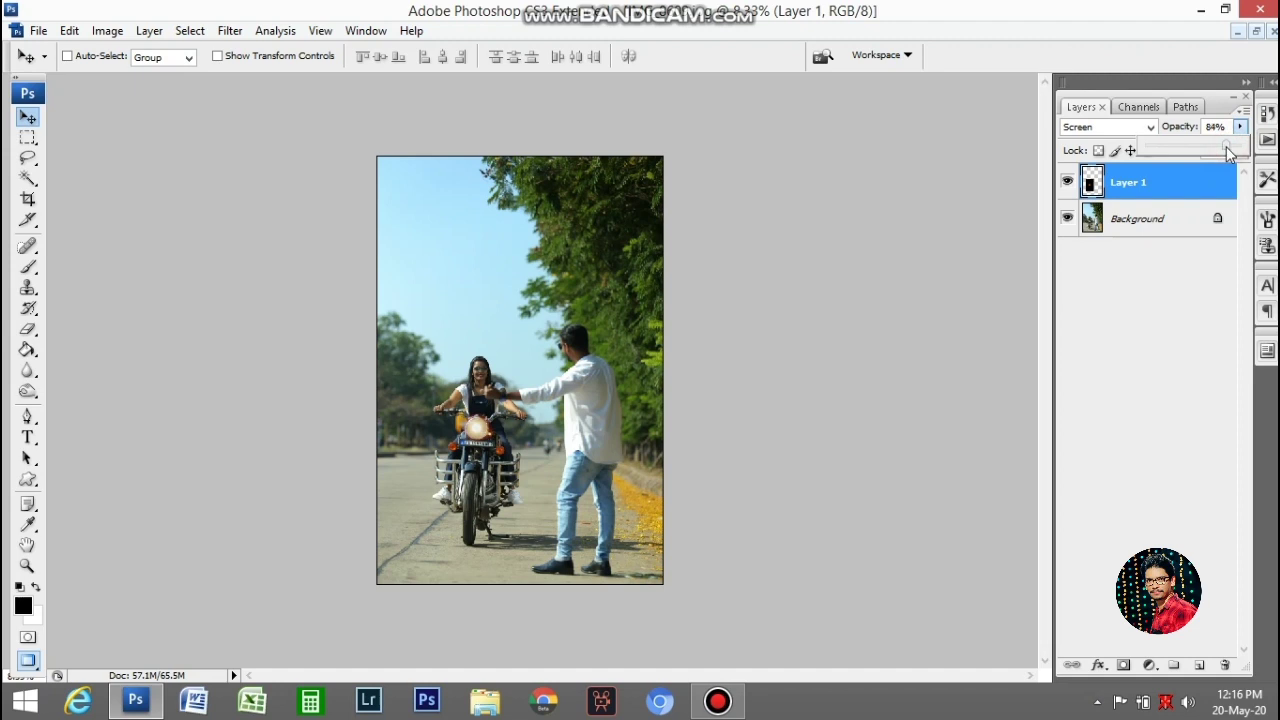
Compare the photo with and without the headlight glow by toggling Layer 1's visibility
{"action": "key", "text": "ctrl+0"}
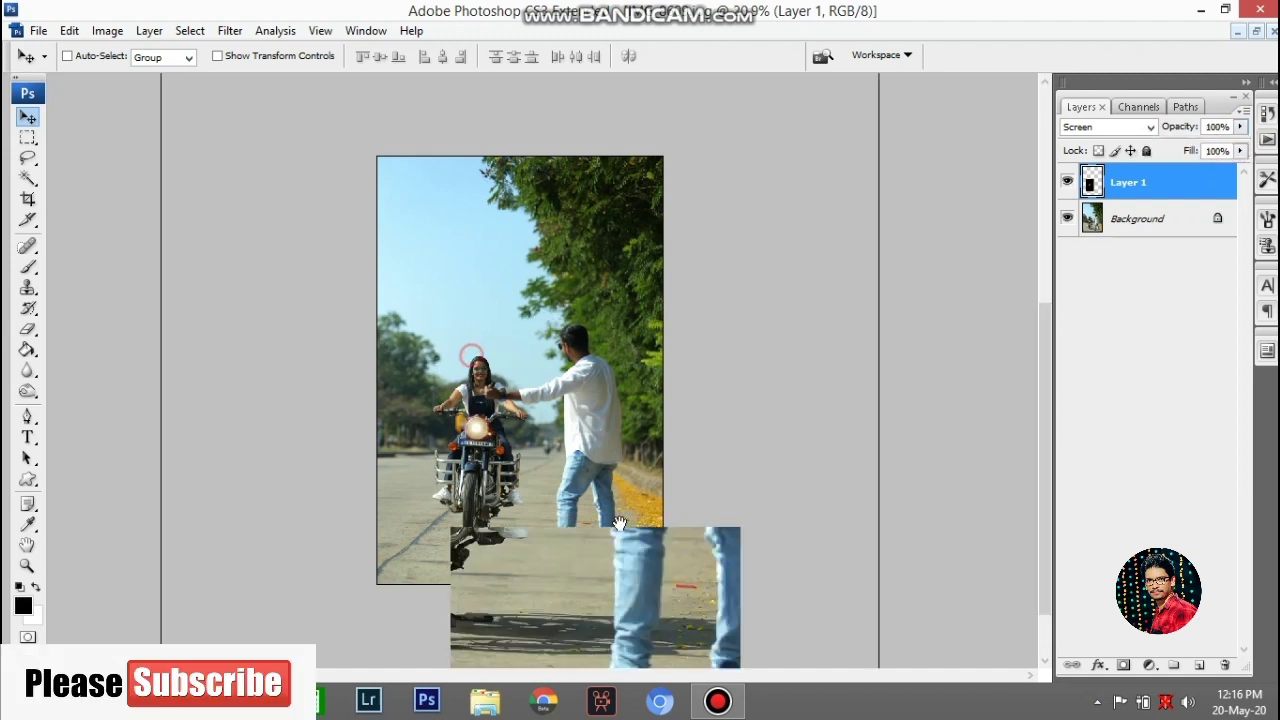
{"action": "left_click", "coordinate": [1067, 182]}
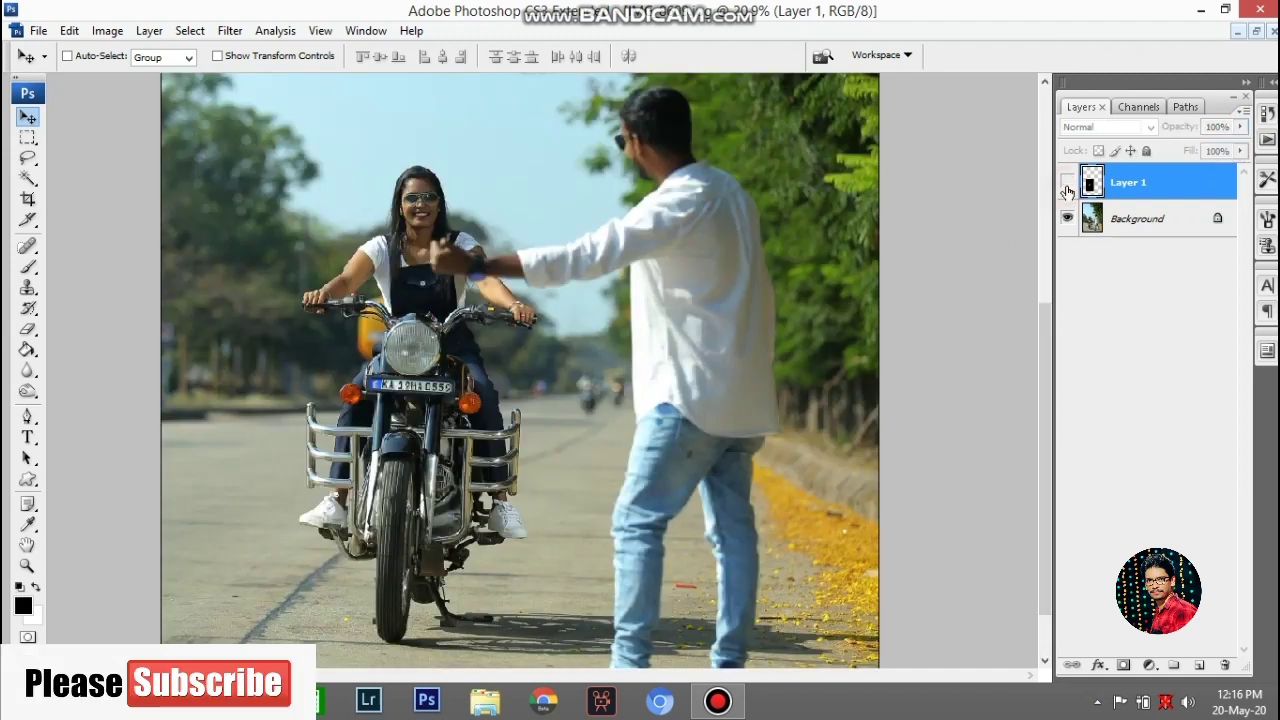
{"action": "left_click", "coordinate": [1067, 184]}
{"action": "left_click", "coordinate": [1067, 184]}
{"action": "left_click", "coordinate": [1067, 184]}
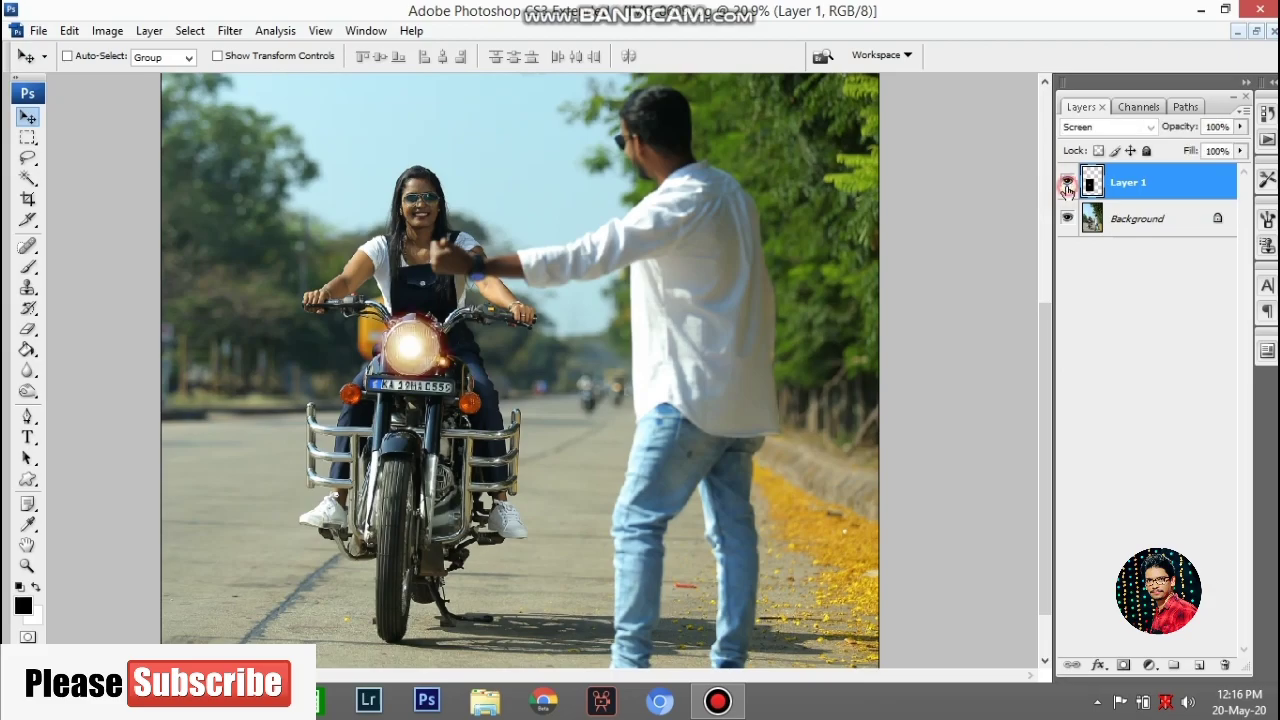
{"action": "left_click", "coordinate": [1067, 184]}
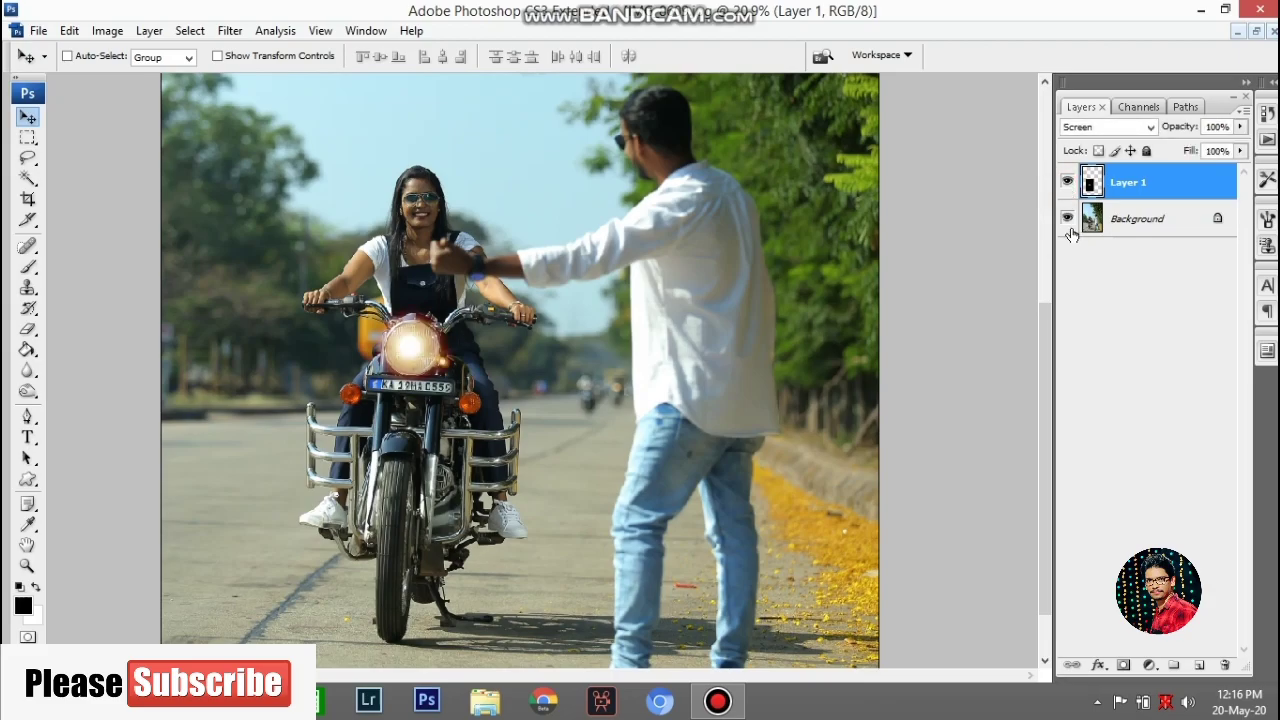
Duplicate the flare layer as Layer 1 copy, scale it down to 18% and place it on the orange indicator nearer the man
{"action": "right_click", "coordinate": [1138, 196]}
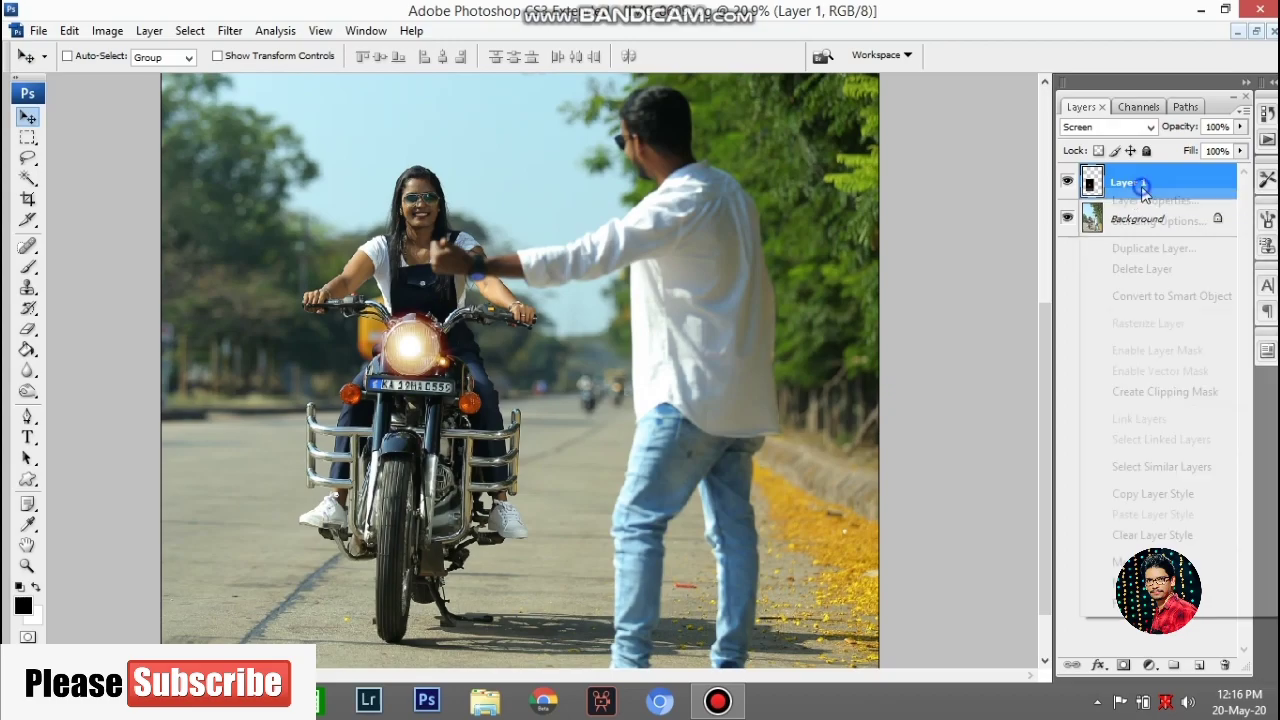
{"action": "left_click", "coordinate": [1149, 250]}
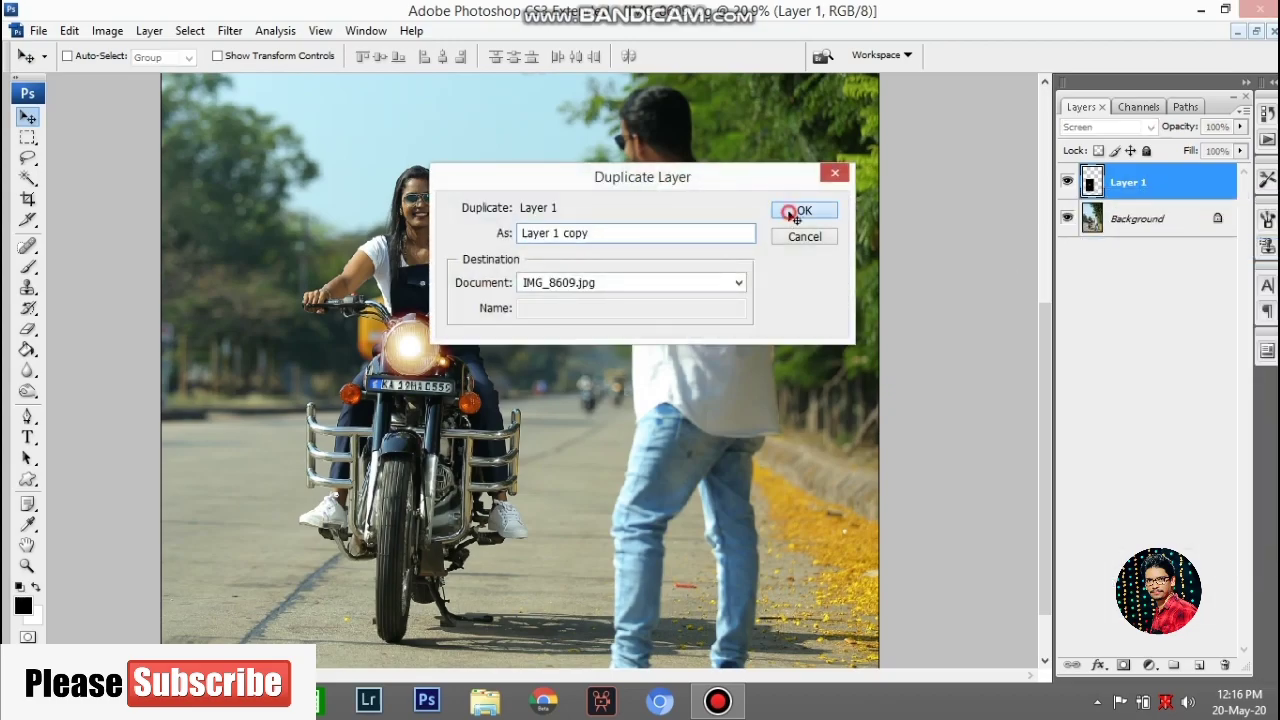
{"action": "left_click", "coordinate": [792, 211]}
{"action": "key", "text": "ctrl+t"}
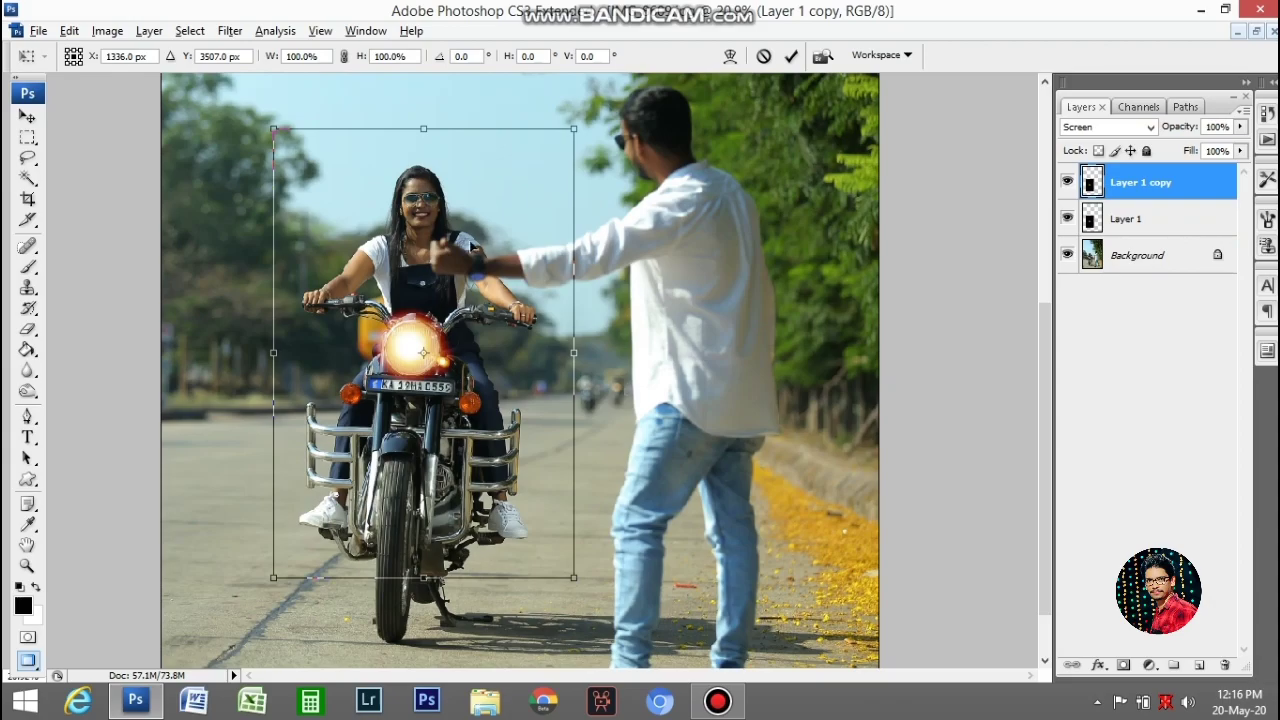
{"action": "left_click_drag", "start_coordinate": [576, 130], "coordinate": [450, 313]}
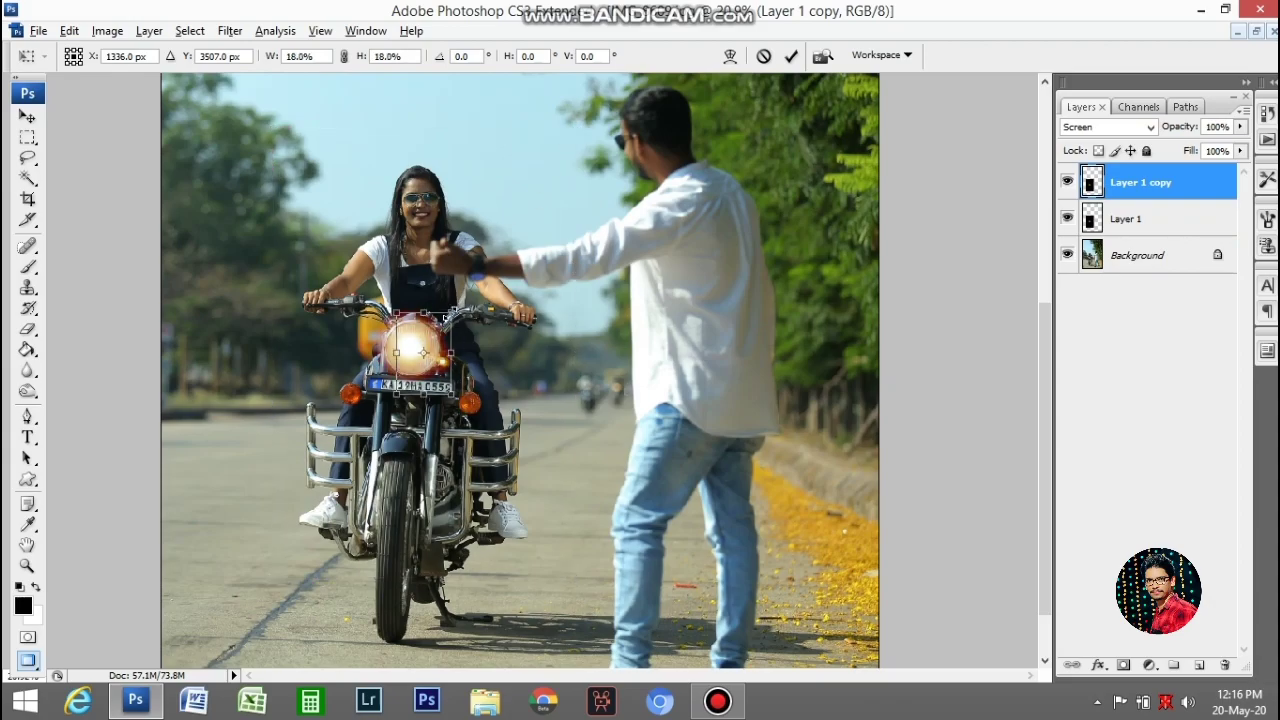
{"action": "key", "text": "Return"}
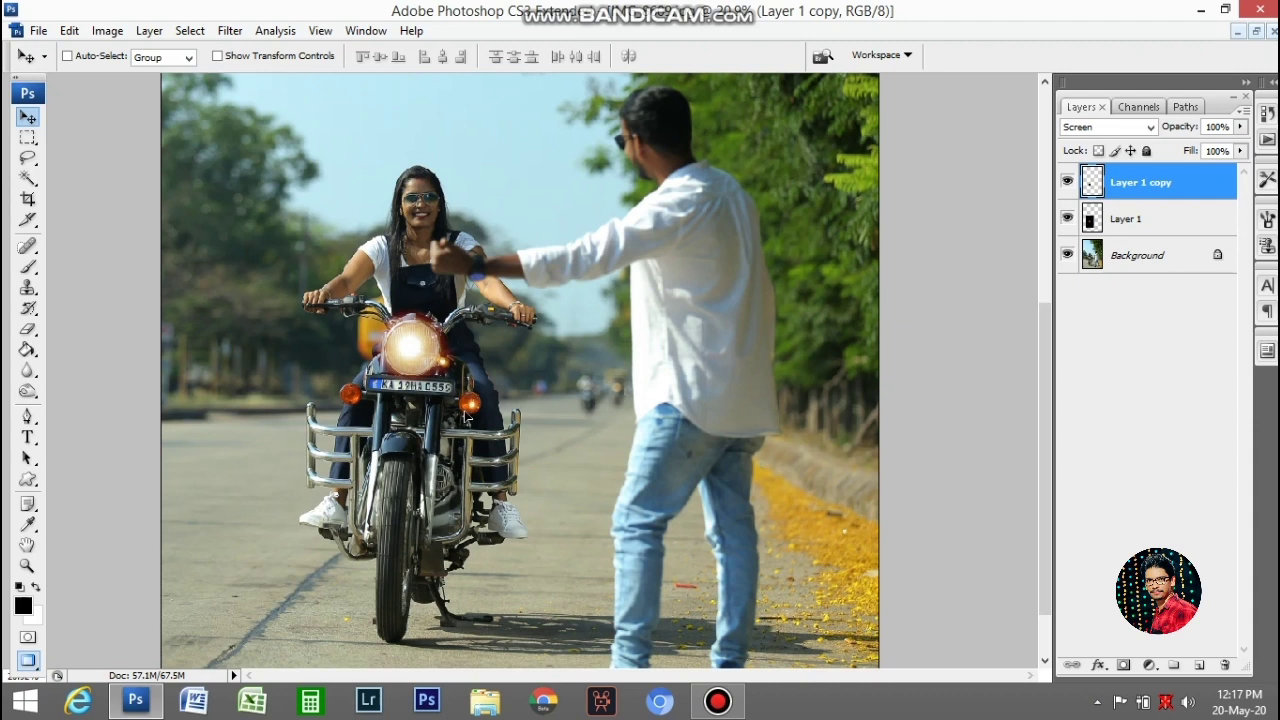
Enlarge the small flare copy until its glow covers the orange indicator, and align it with the lamp
{"action": "scroll", "coordinate": [481, 414], "scroll_direction": "up", "scroll_amount": 5}
{"action": "key", "text": "ctrl+t"}
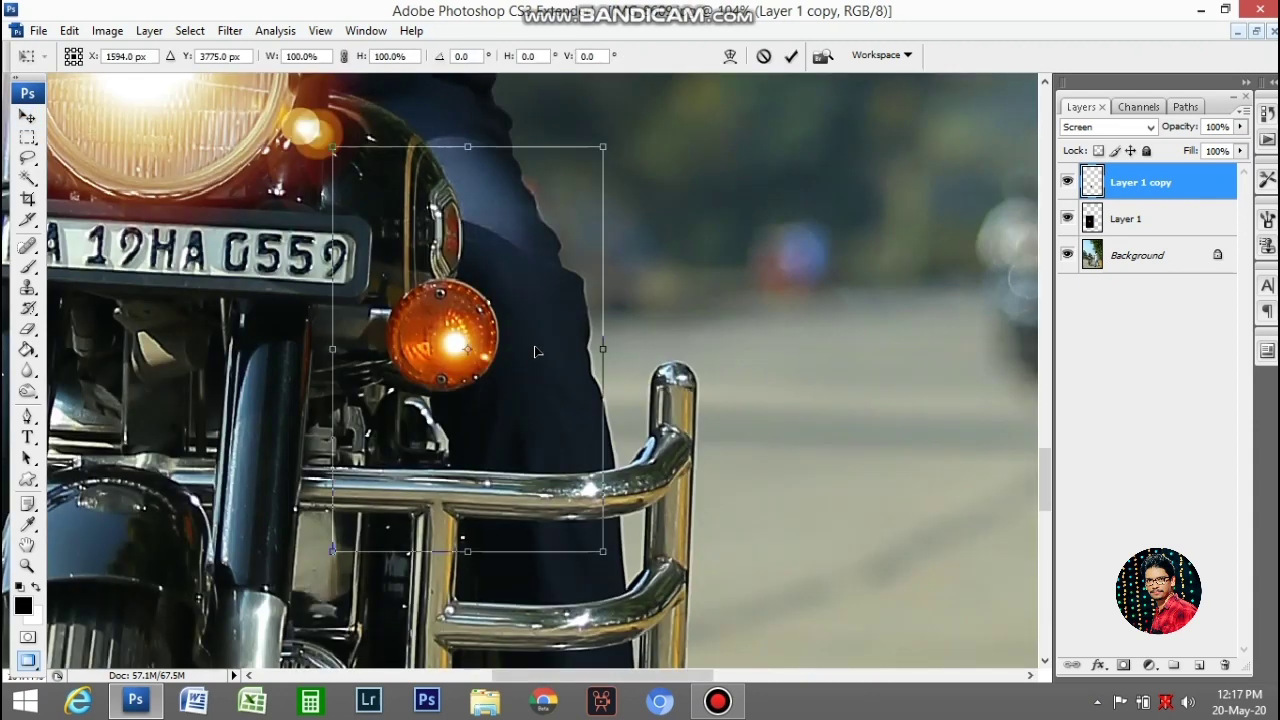
{"action": "left_click_drag", "start_coordinate": [596, 545], "coordinate": [516, 474]}
{"action": "scroll", "coordinate": [530, 467], "scroll_direction": "down", "scroll_amount": 3}
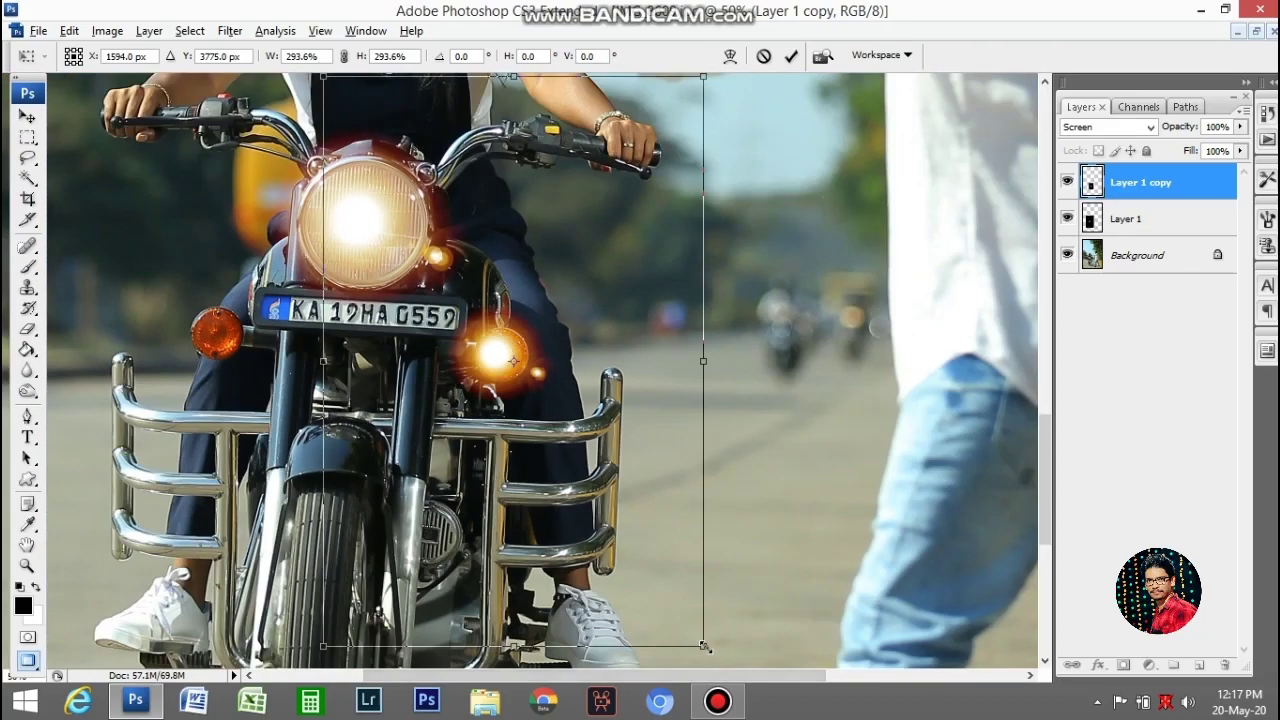
{"action": "left_click_drag", "start_coordinate": [703, 646], "coordinate": [680, 627]}
{"action": "scroll", "coordinate": [686, 556], "scroll_direction": "down", "scroll_amount": 2}
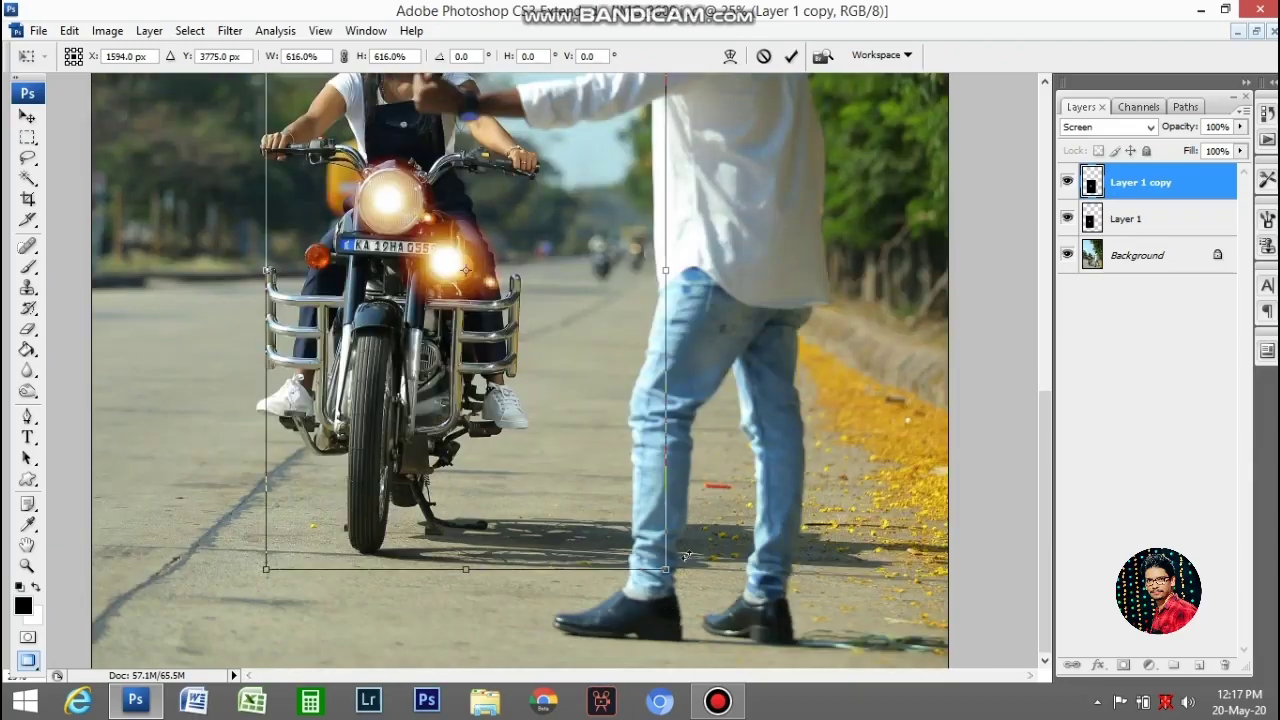
{"action": "left_click_drag", "start_coordinate": [668, 568], "coordinate": [548, 398]}
{"action": "key", "text": "Return"}
{"action": "left_click_drag", "start_coordinate": [453, 274], "coordinate": [454, 273]}
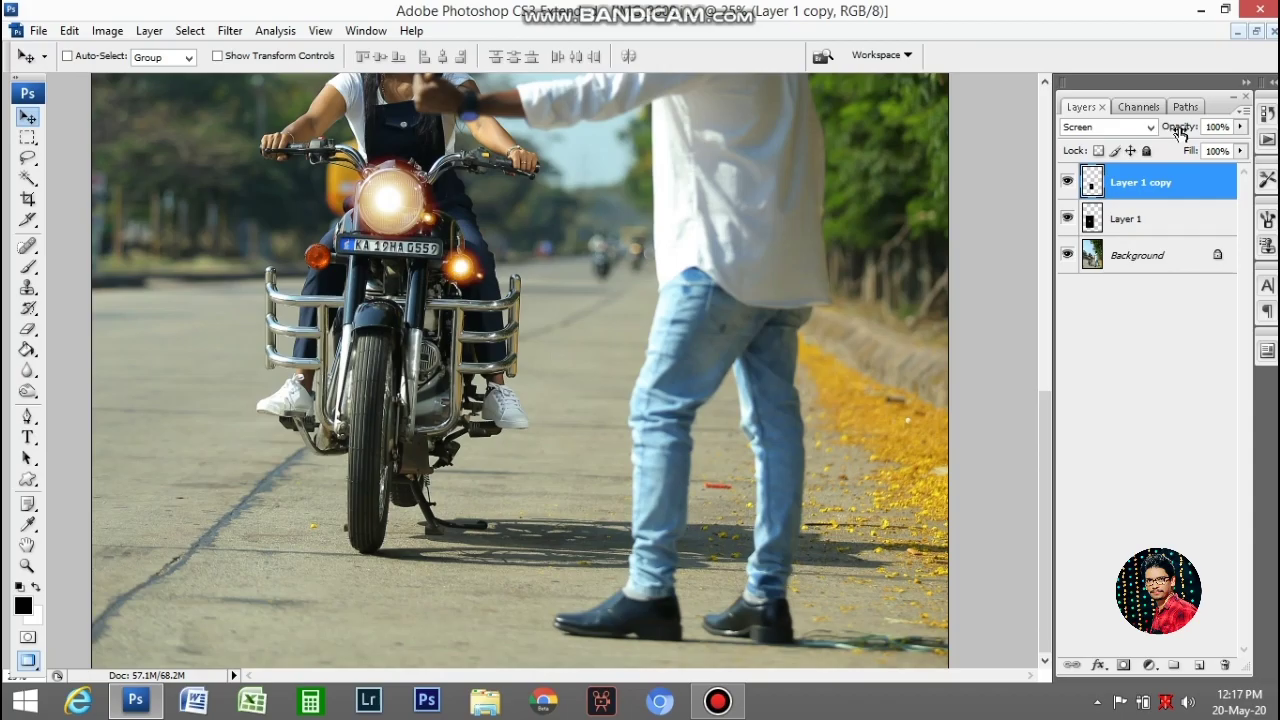
Set the indicator flare's fill to 69% and place a duplicate of it over the opposite orange indicator
{"action": "left_click", "coordinate": [1240, 151]}
{"action": "left_click_drag", "start_coordinate": [1235, 170], "coordinate": [1209, 168]}
{"action": "left_click_drag", "start_coordinate": [463, 270], "coordinate": [322, 261]}
{"action": "key", "text": "ctrl+j"}
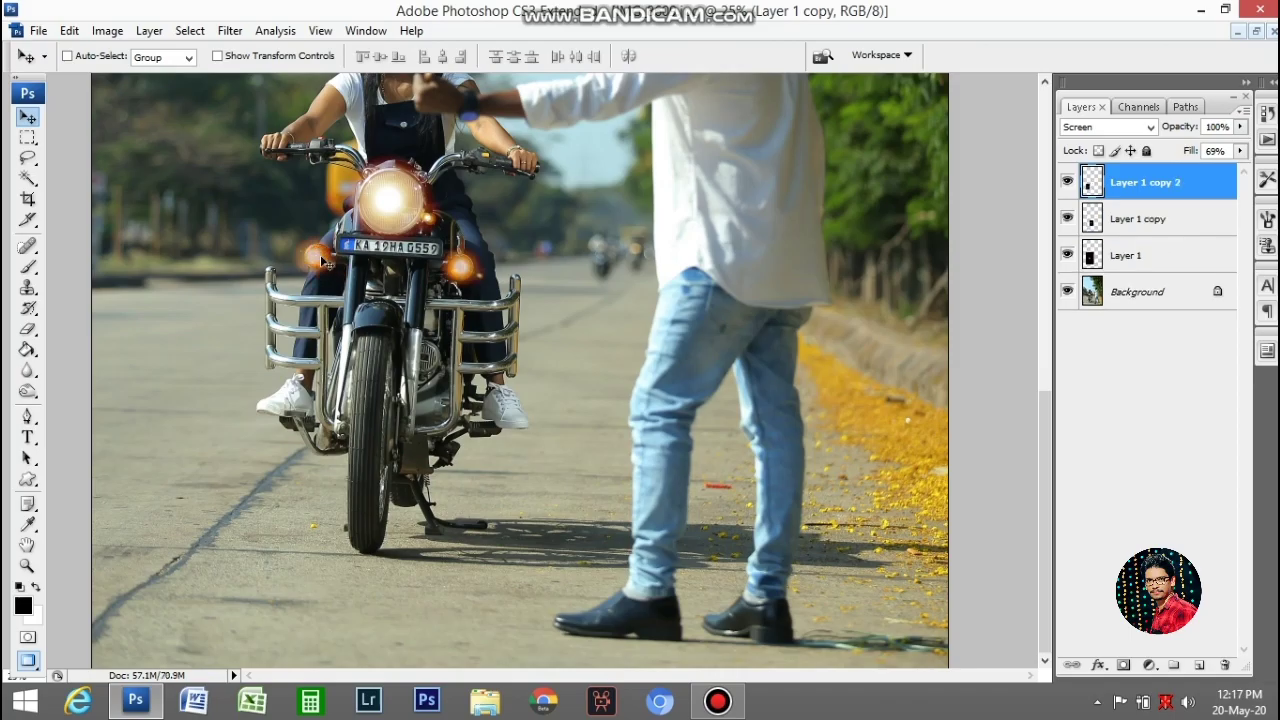
Add a Selective Color adjustment layer above the Background and set its Yellows to Cyan -100% and Magenta +16%
{"action": "key", "text": "ctrl+minus"}
{"action": "key", "text": "ctrl+minus"}
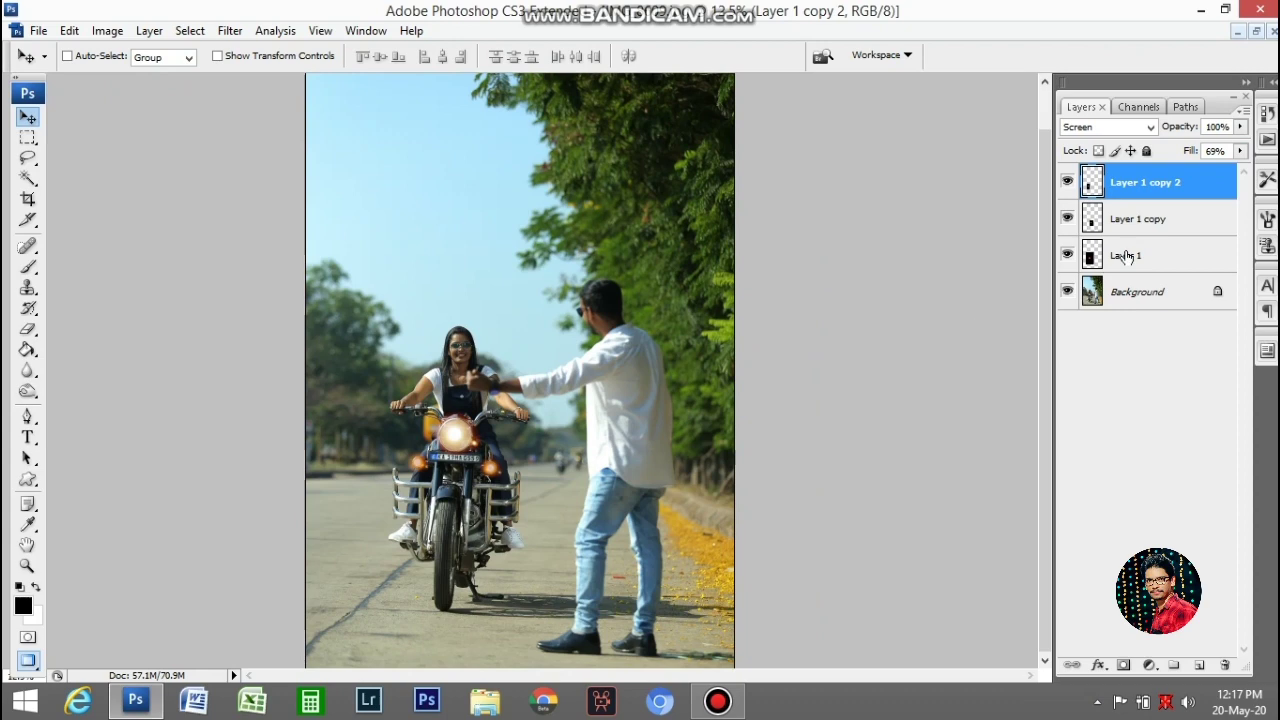
{"action": "left_click", "coordinate": [1110, 296]}
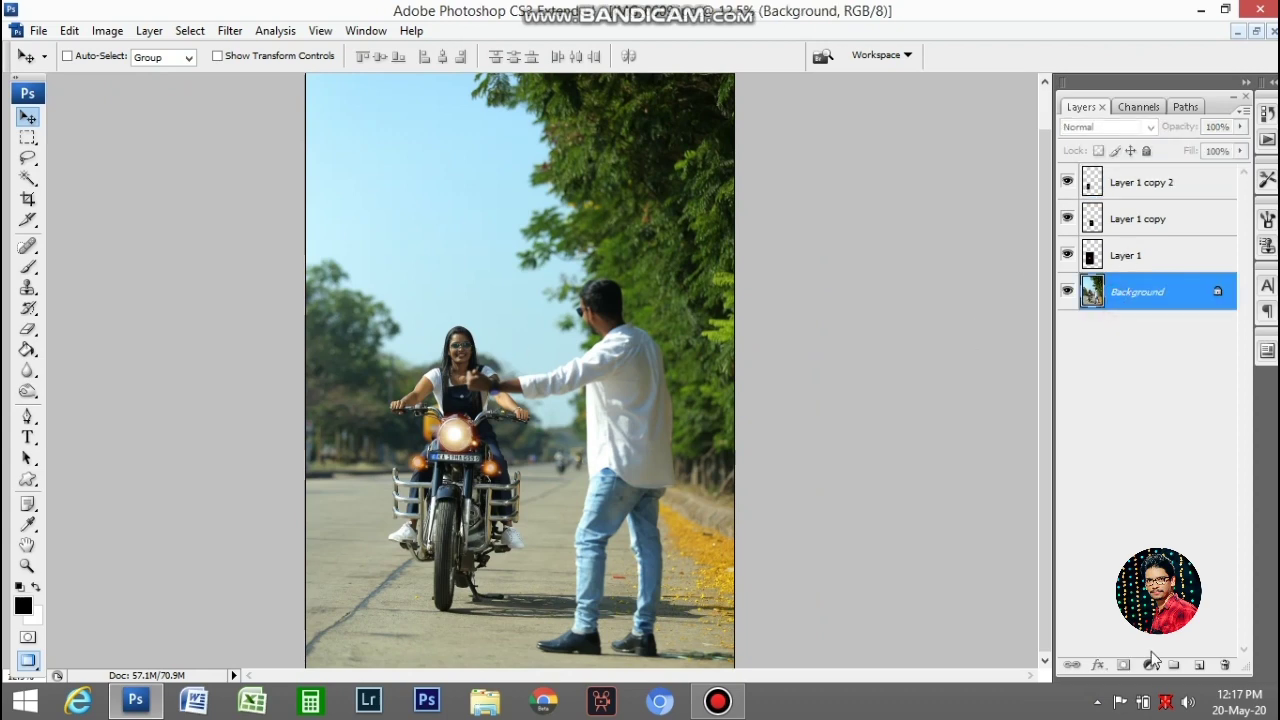
{"action": "left_click", "coordinate": [1151, 667]}
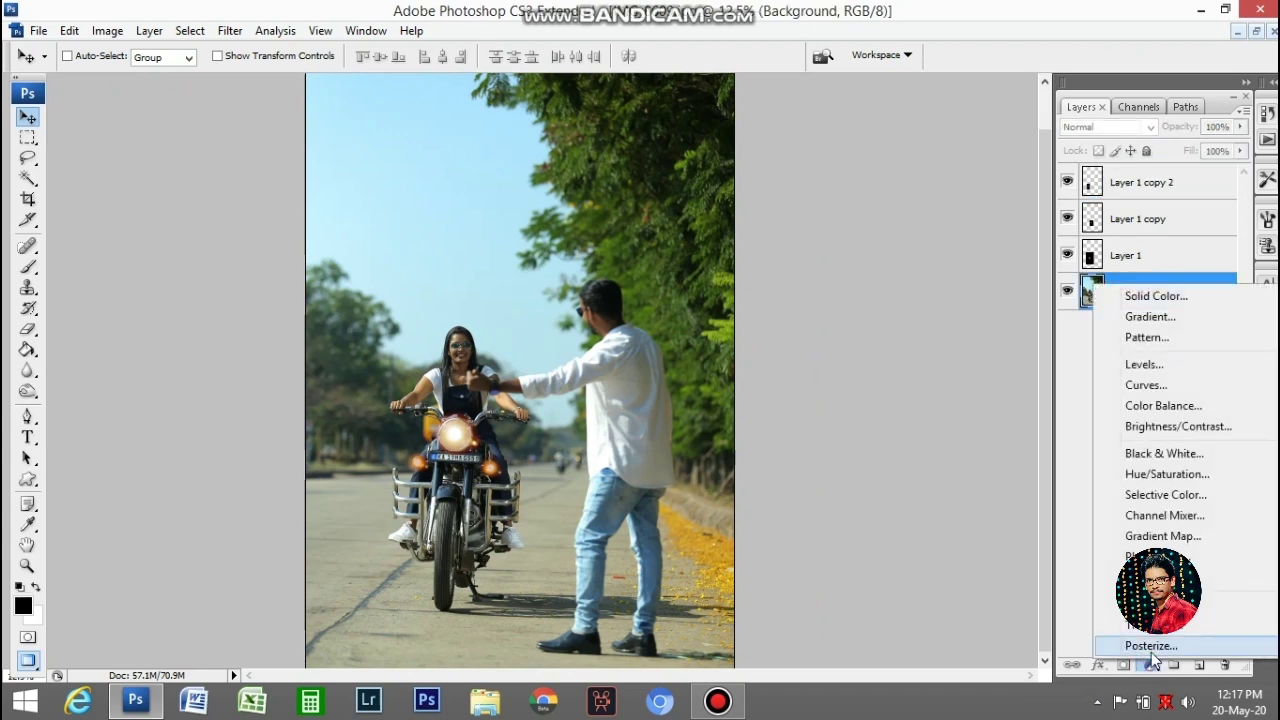
{"action": "left_click", "coordinate": [1130, 497]}
{"action": "left_click", "coordinate": [996, 199]}
{"action": "left_click", "coordinate": [995, 230]}
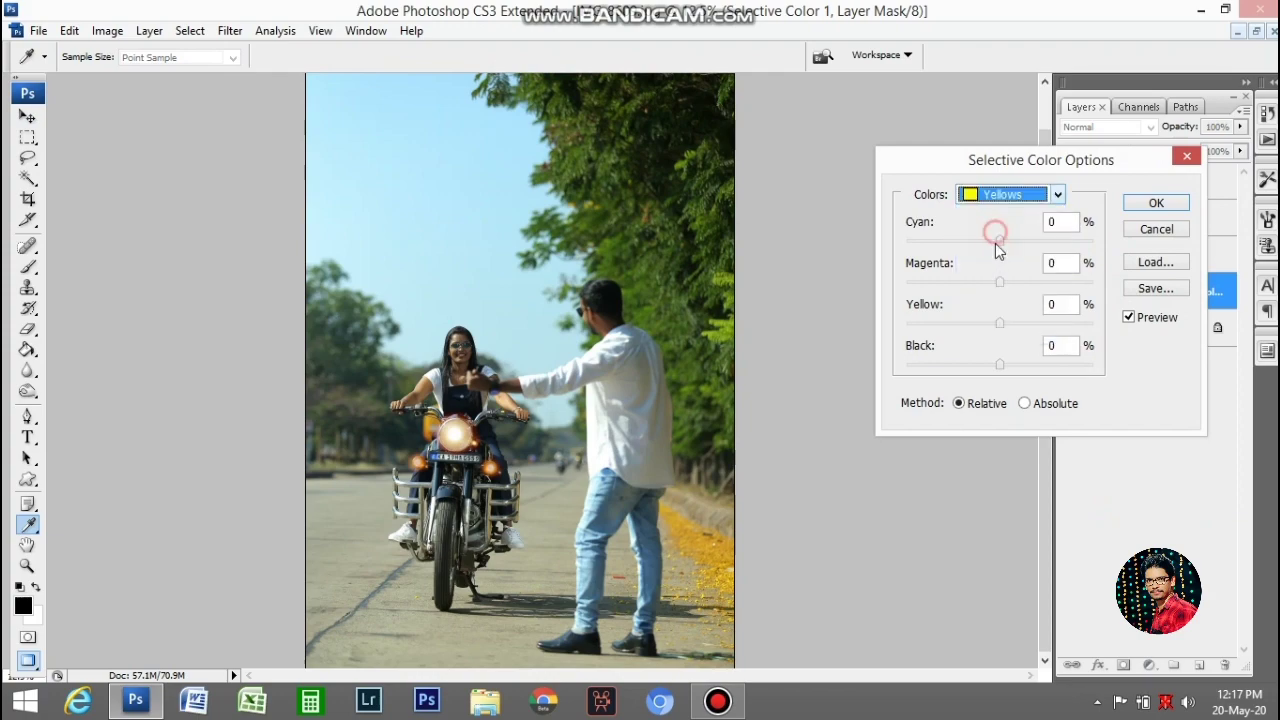
{"action": "left_click_drag", "start_coordinate": [1000, 241], "coordinate": [889, 241]}
{"action": "mouse_move", "coordinate": [999, 282]}
{"action": "left_mouse_down"}
{"action": "mouse_move", "coordinate": [907, 283]}
{"action": "mouse_move", "coordinate": [1093, 287]}
{"action": "mouse_move", "coordinate": [1015, 291]}
{"action": "left_mouse_up"}
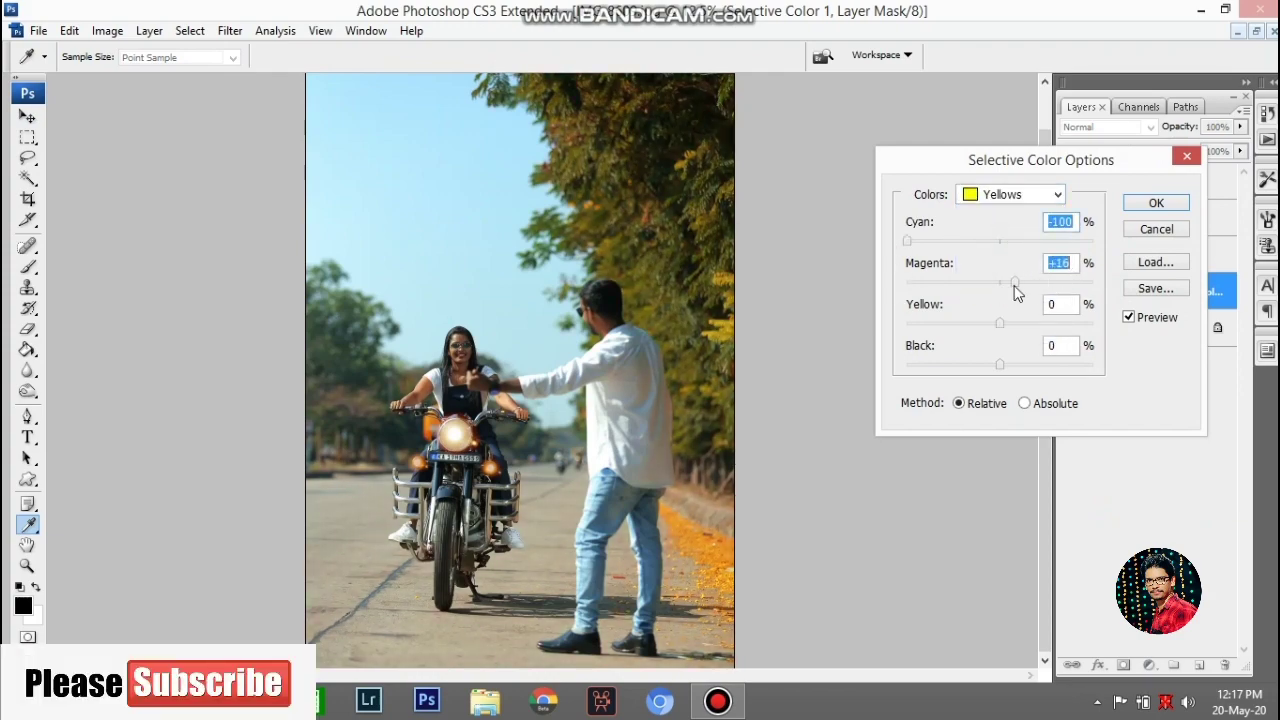
Set the Greens in the Selective Color adjustment to Cyan -100%, Magenta +70% and Black +15%
{"action": "left_click", "coordinate": [1005, 195]}
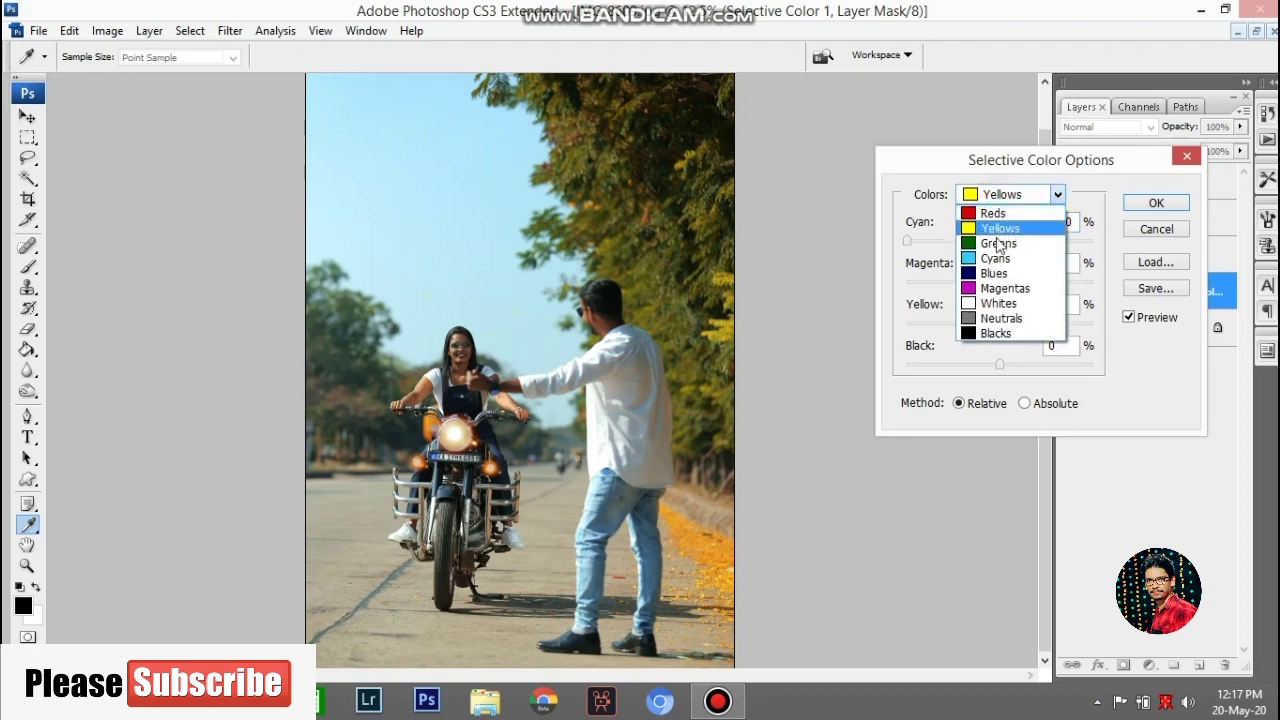
{"action": "left_click", "coordinate": [998, 245]}
{"action": "left_click", "coordinate": [998, 245]}
{"action": "left_click_drag", "start_coordinate": [998, 245], "coordinate": [907, 242]}
{"action": "left_click_drag", "start_coordinate": [998, 282], "coordinate": [1064, 284]}
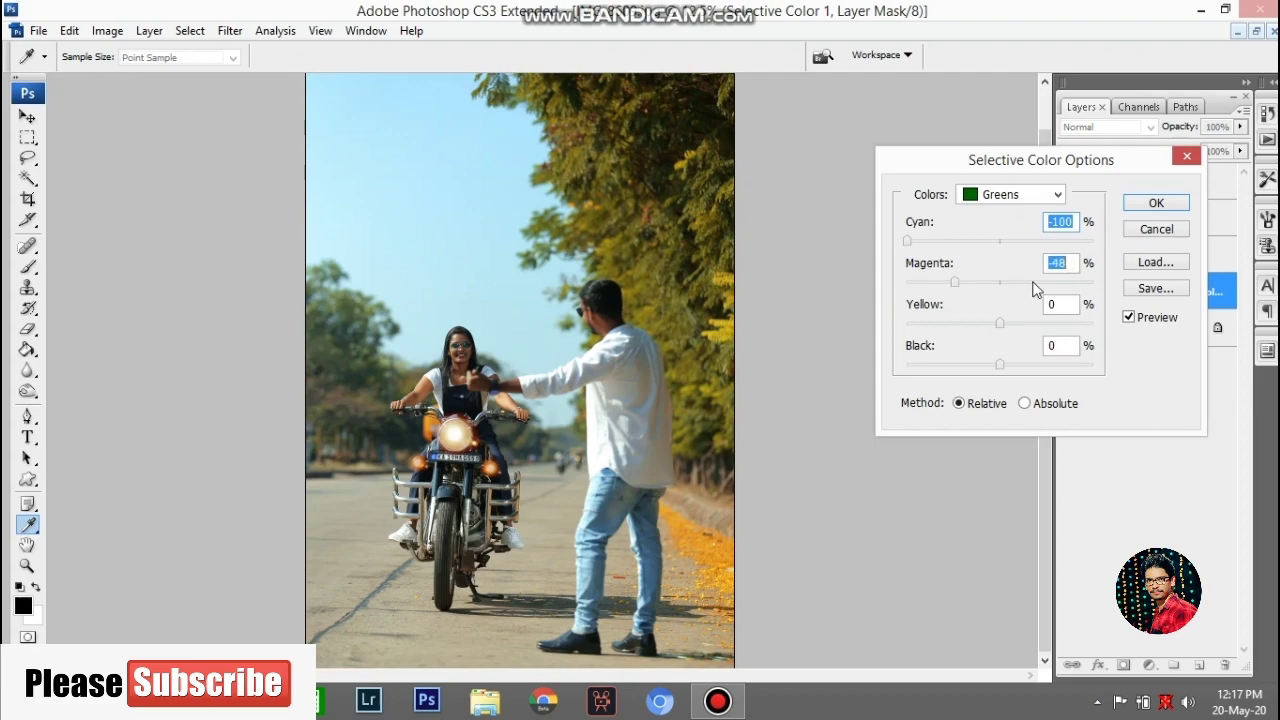
{"action": "left_click_drag", "start_coordinate": [1005, 364], "coordinate": [1014, 364]}
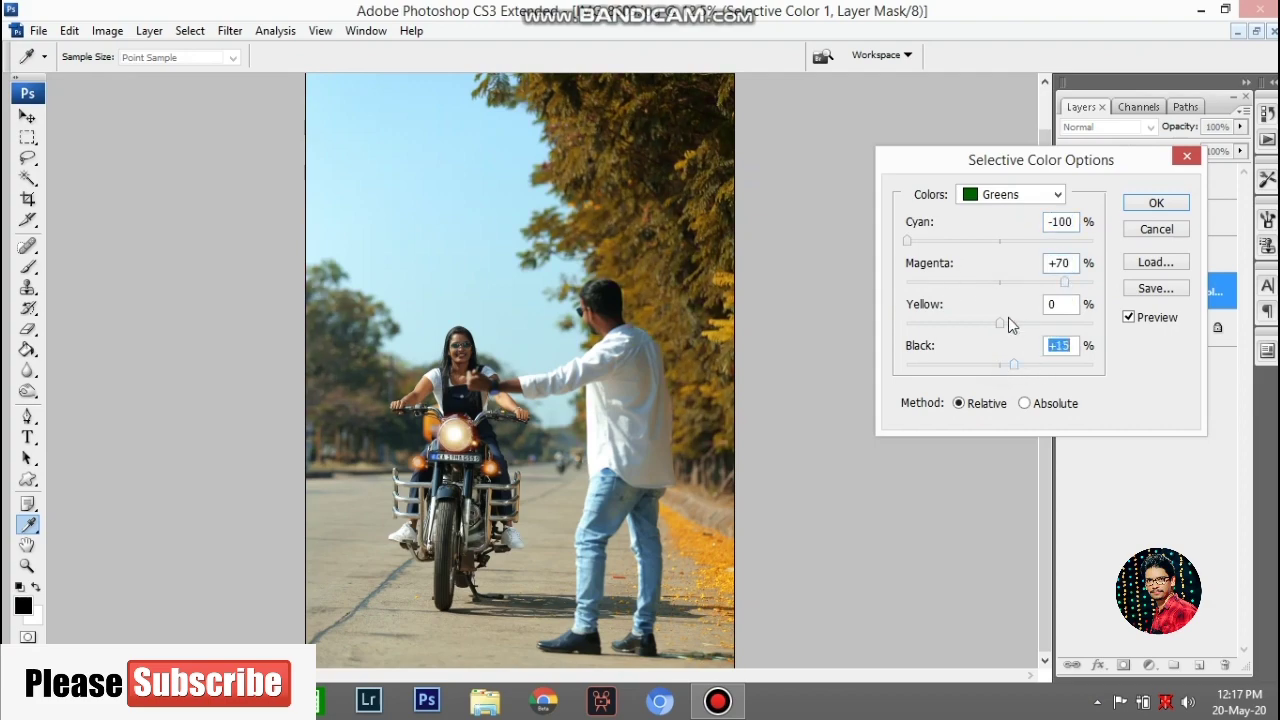
Set the Blues in the Selective Color adjustment to Cyan +3% and Black -77%
{"action": "left_click", "coordinate": [1003, 207]}
{"action": "left_click", "coordinate": [991, 276]}
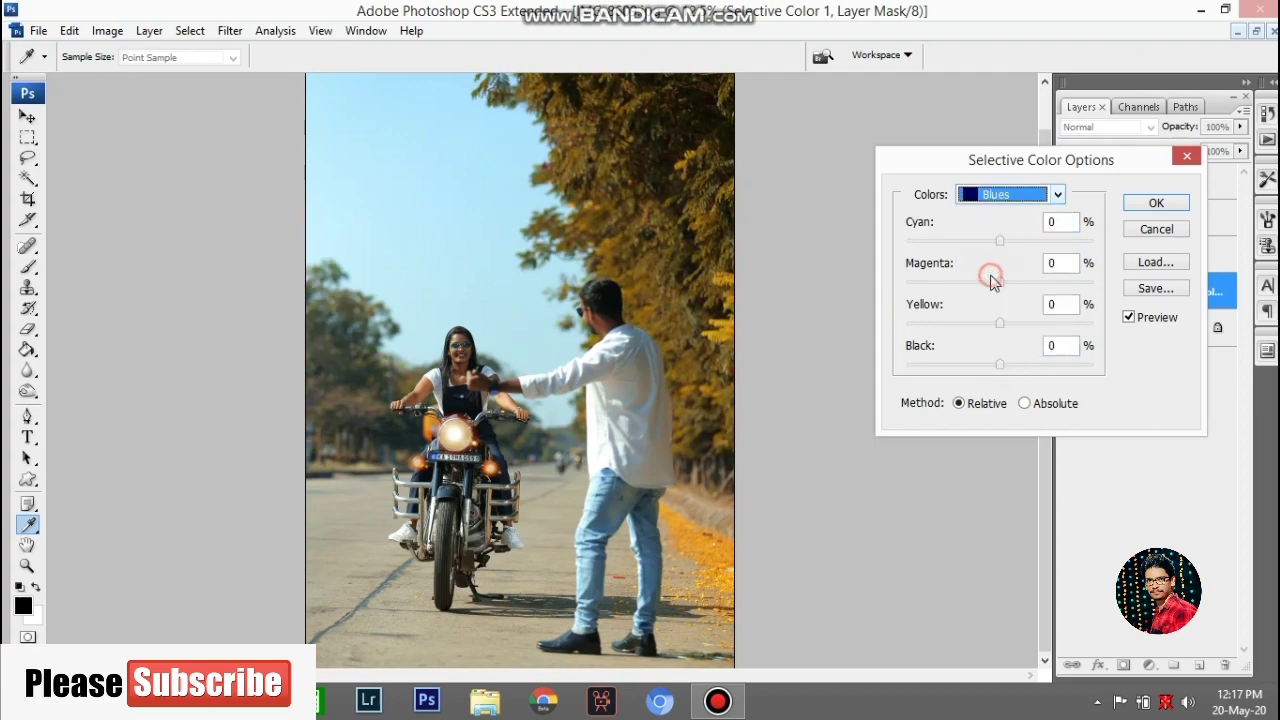
{"action": "left_click_drag", "start_coordinate": [1000, 241], "coordinate": [1002, 241]}
{"action": "left_click_drag", "start_coordinate": [1000, 364], "coordinate": [936, 364]}
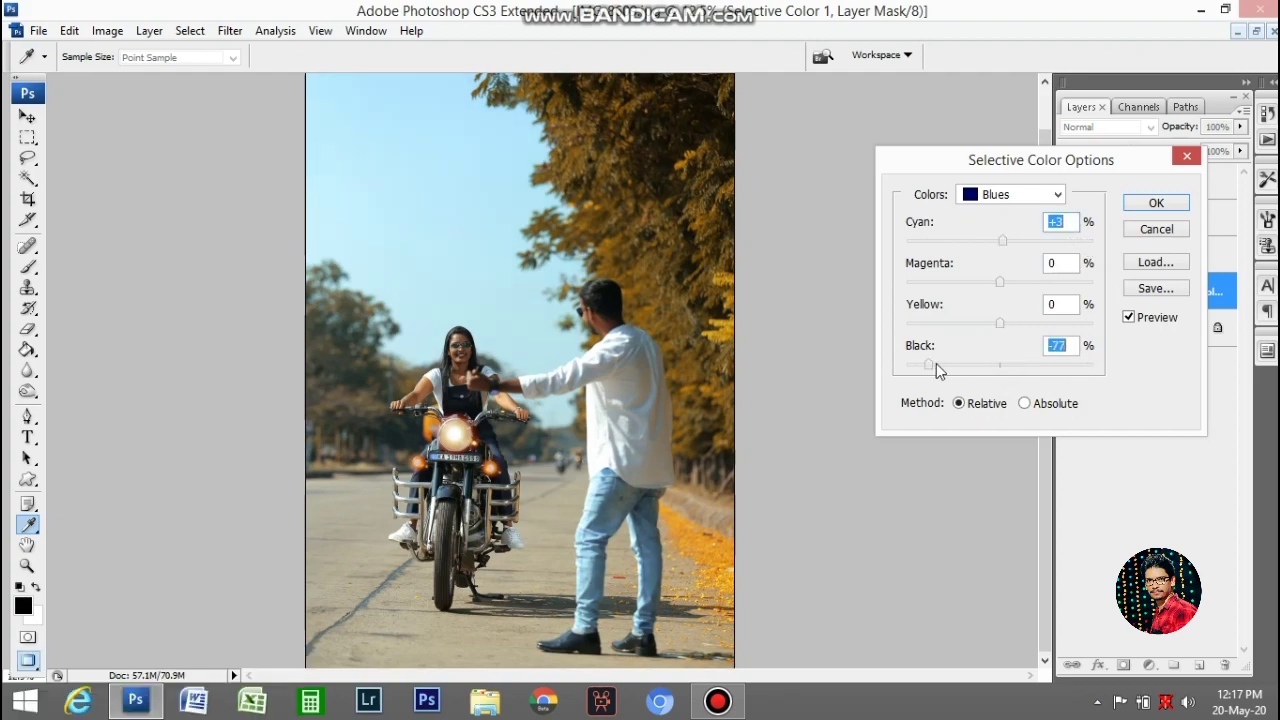
Set the Cyans to Cyan +100%, Yellow -21% and Black +75%, and apply the Selective Color adjustment
{"action": "left_click", "coordinate": [1029, 194]}
{"action": "left_click", "coordinate": [1005, 251]}
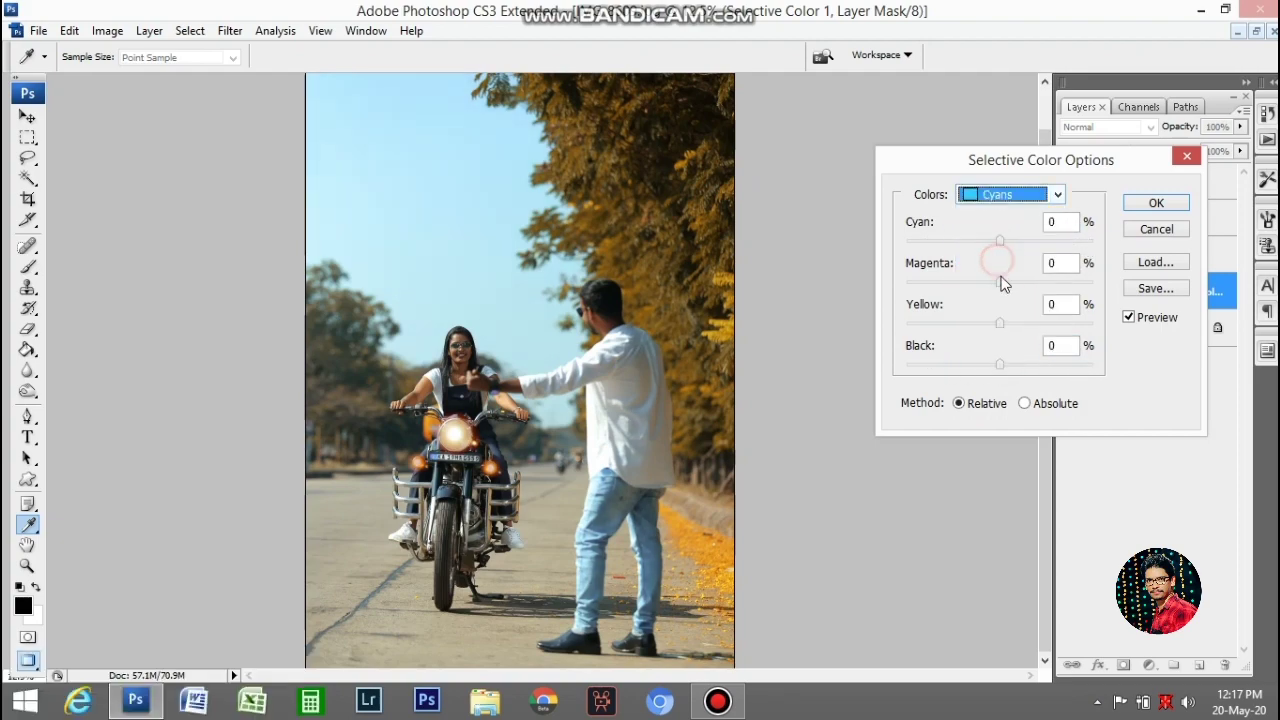
{"action": "left_click_drag", "start_coordinate": [1000, 364], "coordinate": [1069, 364]}
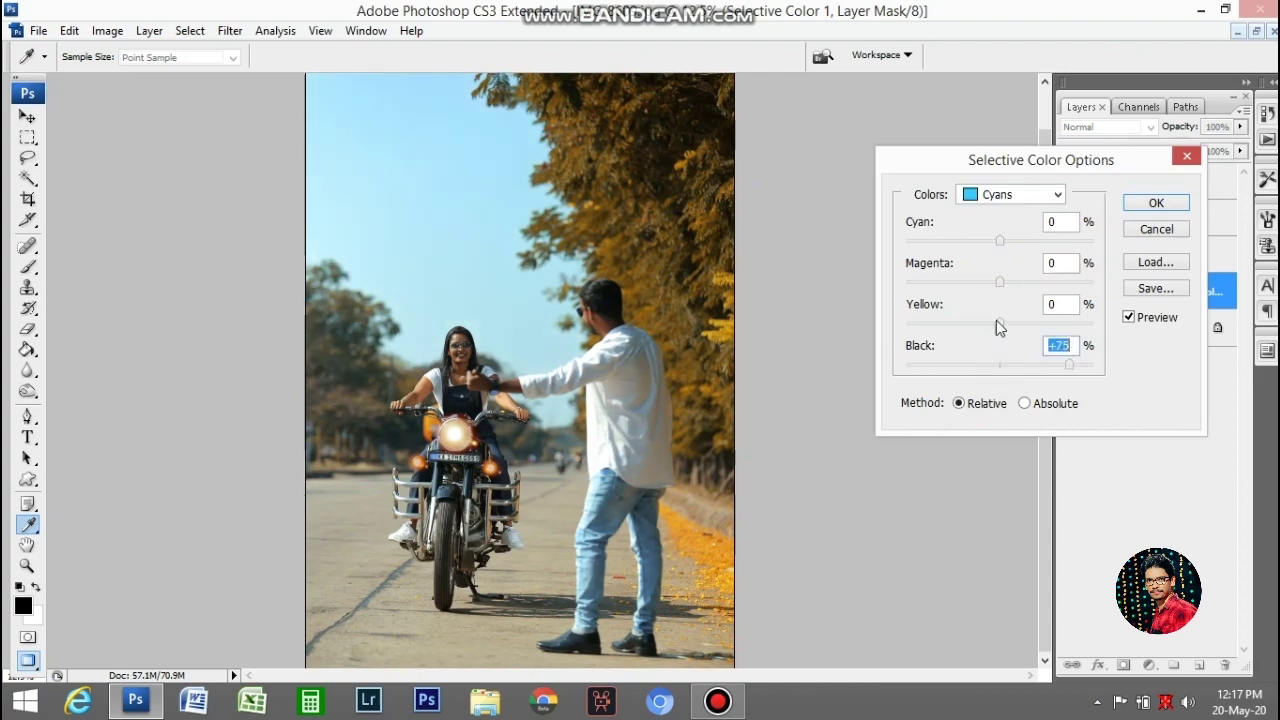
{"action": "left_click_drag", "start_coordinate": [900, 326], "coordinate": [980, 321]}
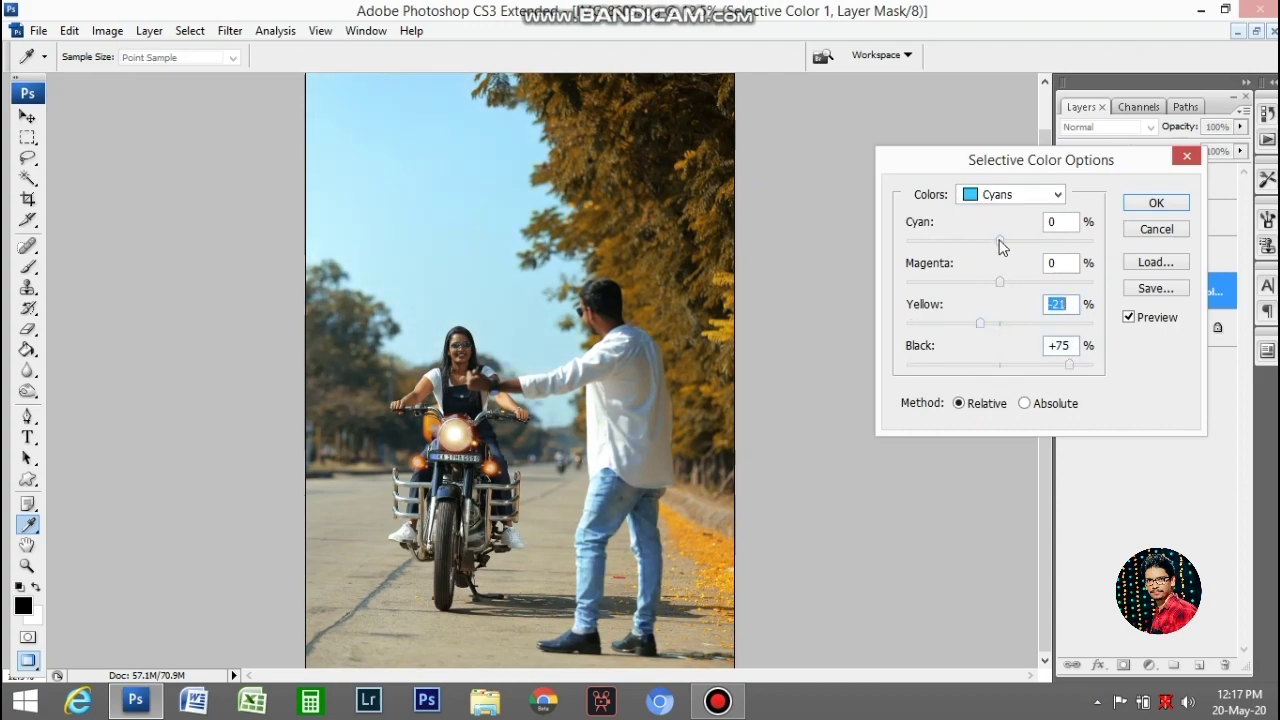
{"action": "left_click_drag", "start_coordinate": [854, 242], "coordinate": [1097, 247]}
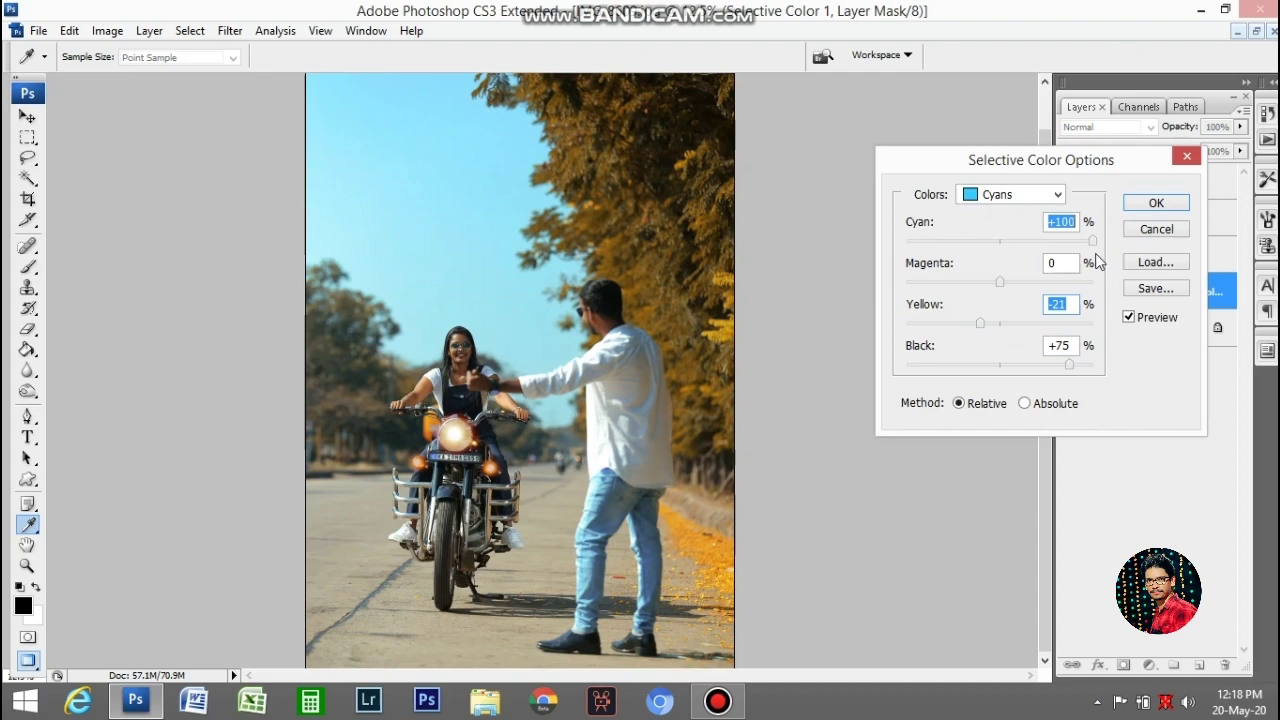
{"action": "left_click", "coordinate": [1160, 203]}
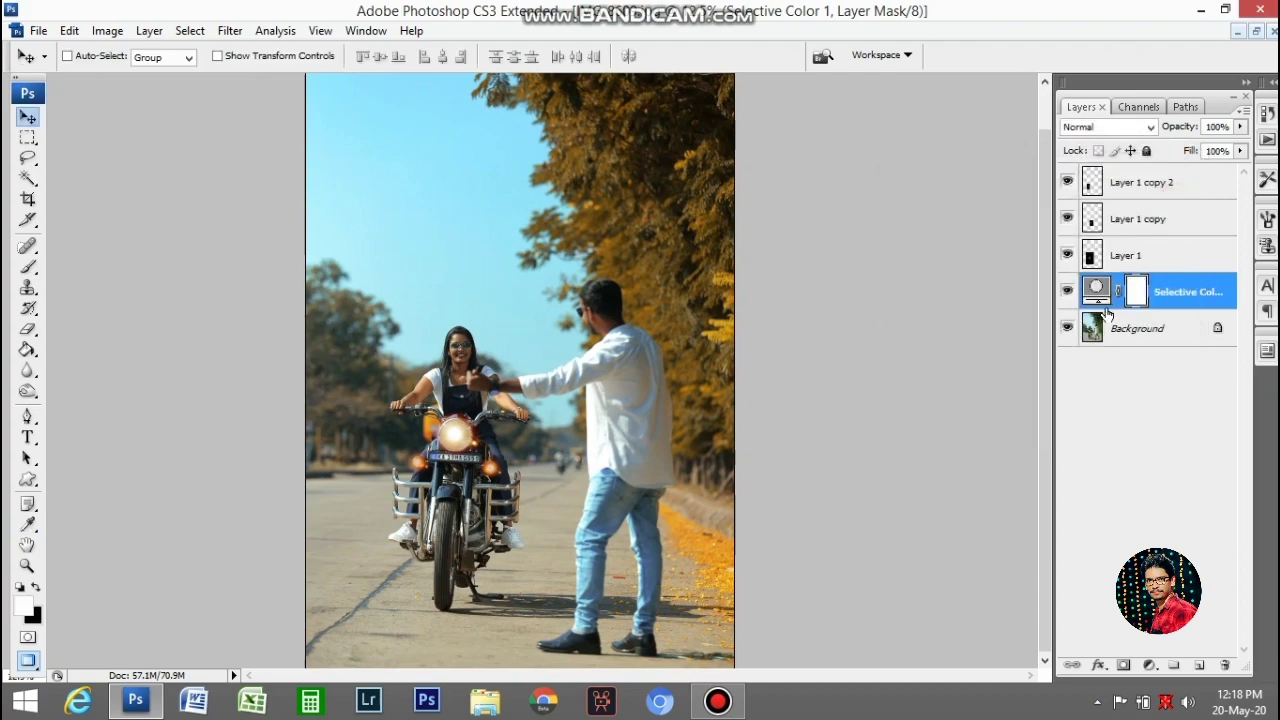
Add a Photo Filter adjustment layer above the Selective Color layer using Warming Filter (81), with its density raised to about mid-range
{"action": "left_click", "coordinate": [1150, 664]}
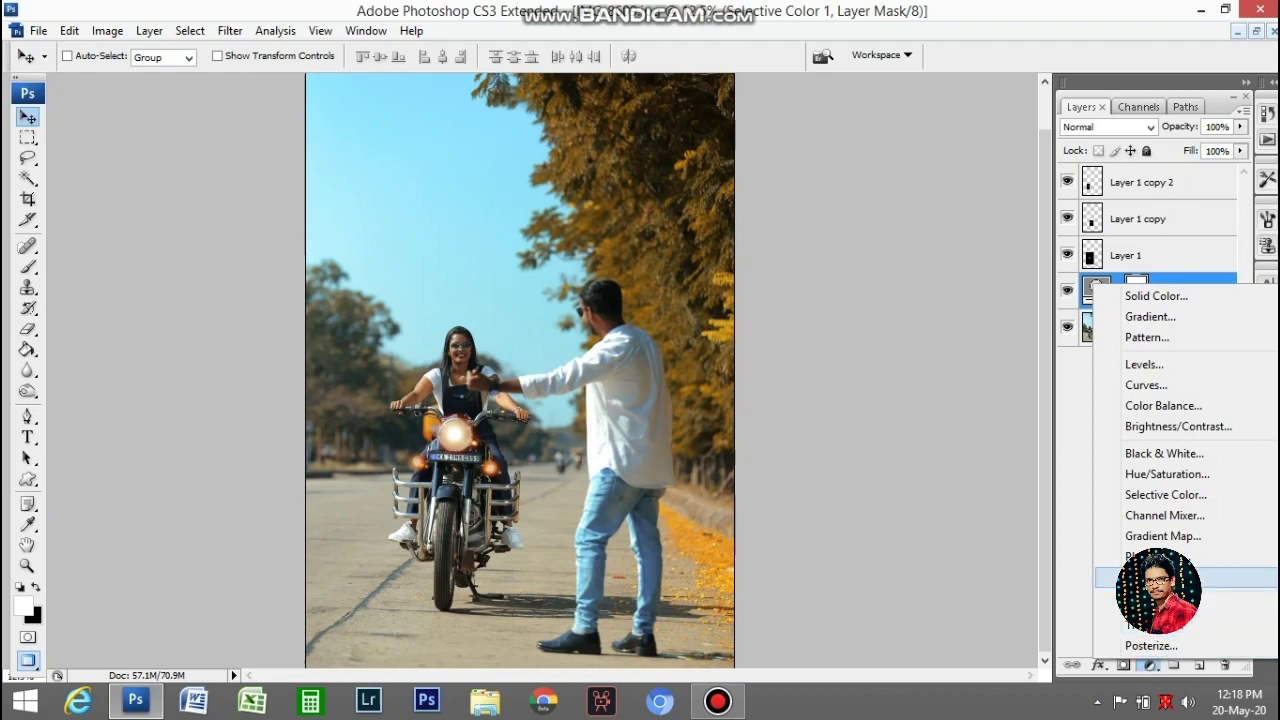
{"action": "left_click", "coordinate": [1150, 556]}
{"action": "left_click_drag", "start_coordinate": [1029, 171], "coordinate": [886, 169]}
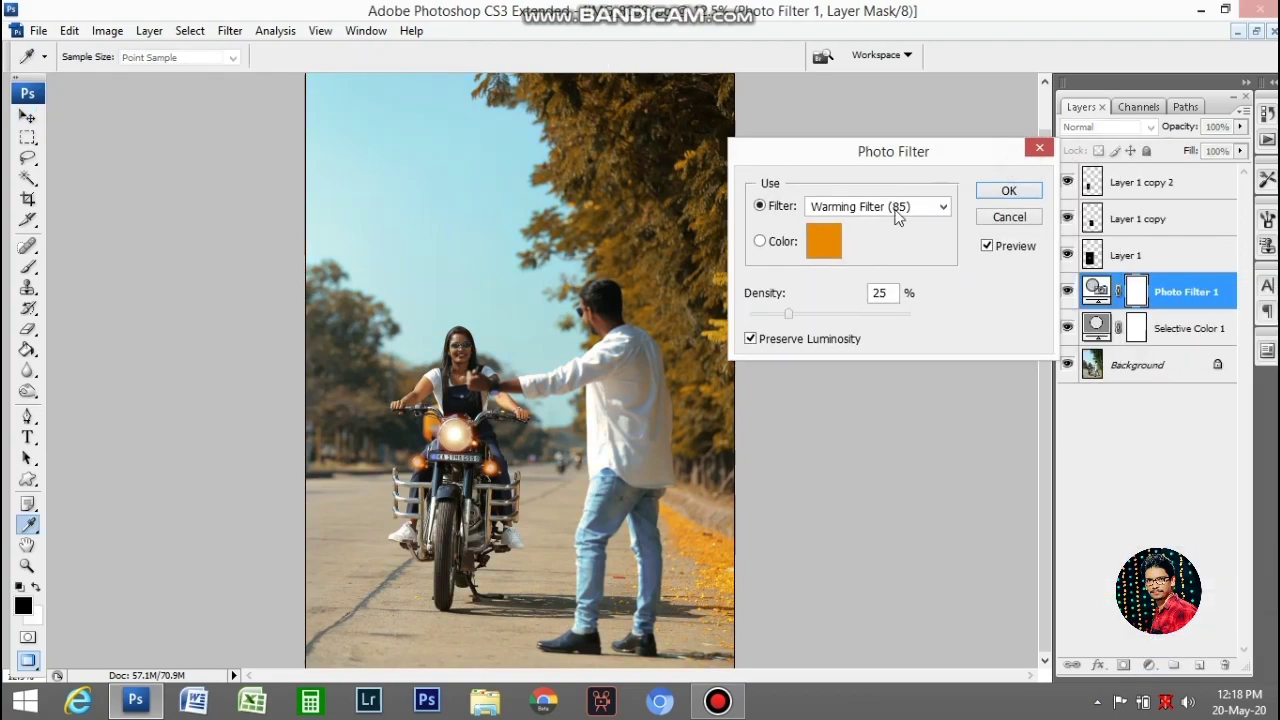
{"action": "left_click", "coordinate": [897, 208]}
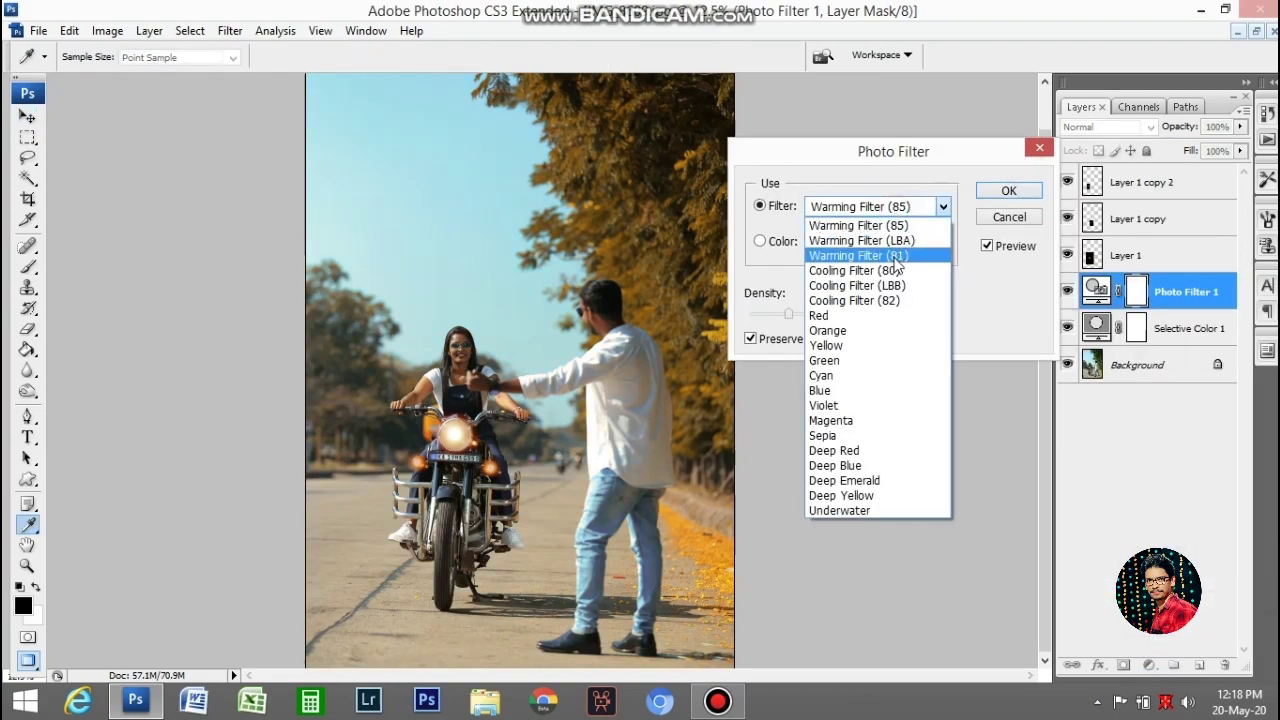
{"action": "left_click", "coordinate": [858, 256]}
{"action": "left_click_drag", "start_coordinate": [788, 318], "coordinate": [827, 308]}
{"action": "left_click", "coordinate": [1006, 193]}
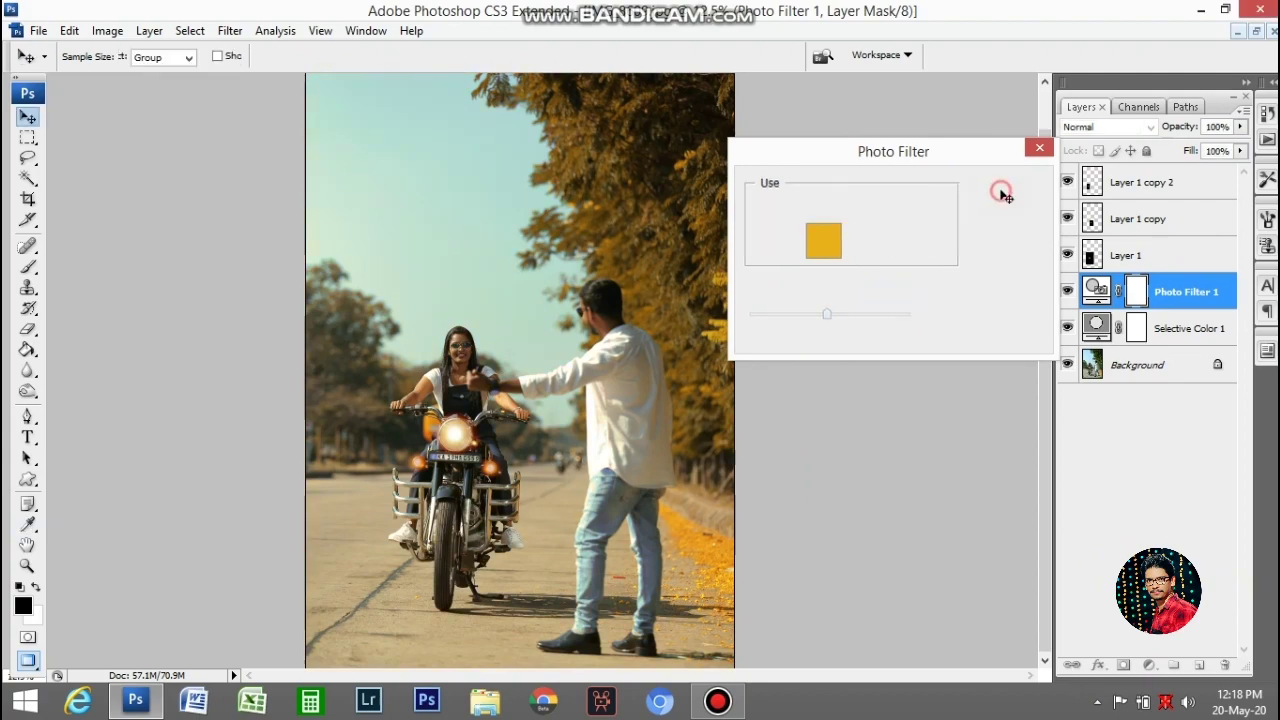
Preview the edited photo full screen on black without panels, cycle through the screen modes, and bring the panels back
{"action": "key", "text": "Tab"}
{"action": "key", "text": "f"}
{"action": "key", "text": "f"}
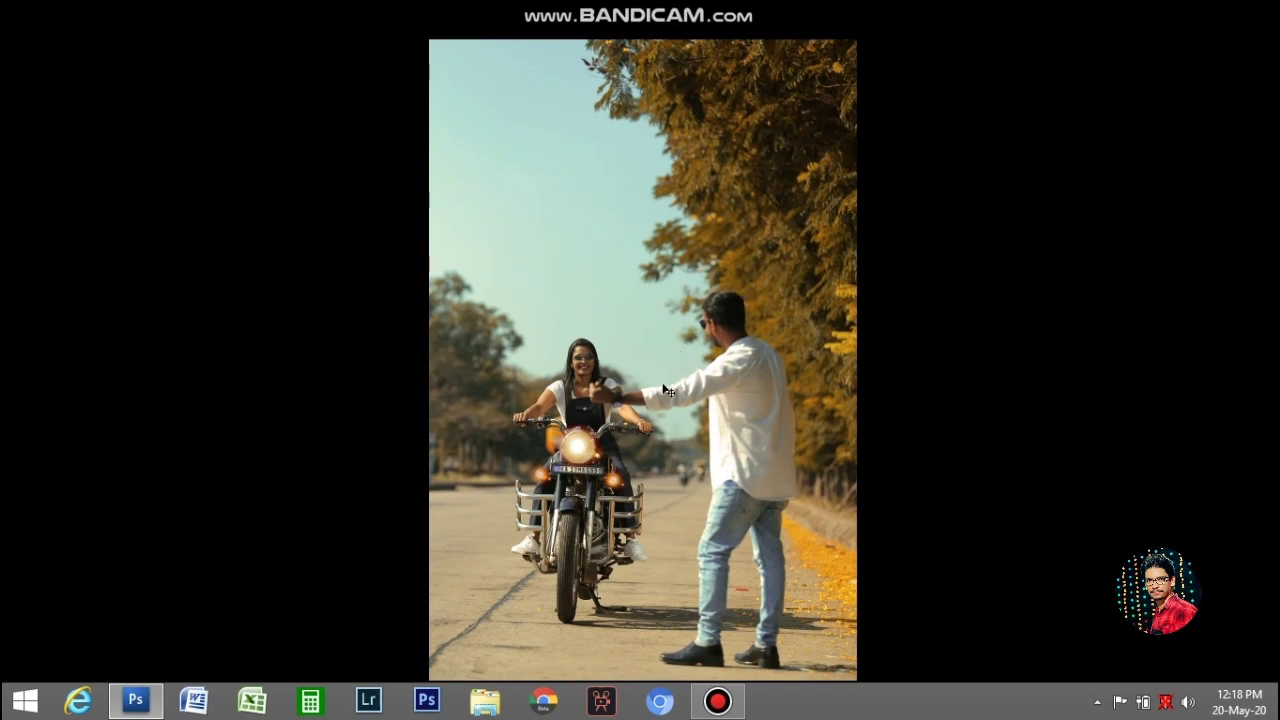
{"action": "key", "text": "f"}
{"action": "key", "text": "f"}
{"action": "key", "text": "f"}
{"action": "key", "text": "f"}
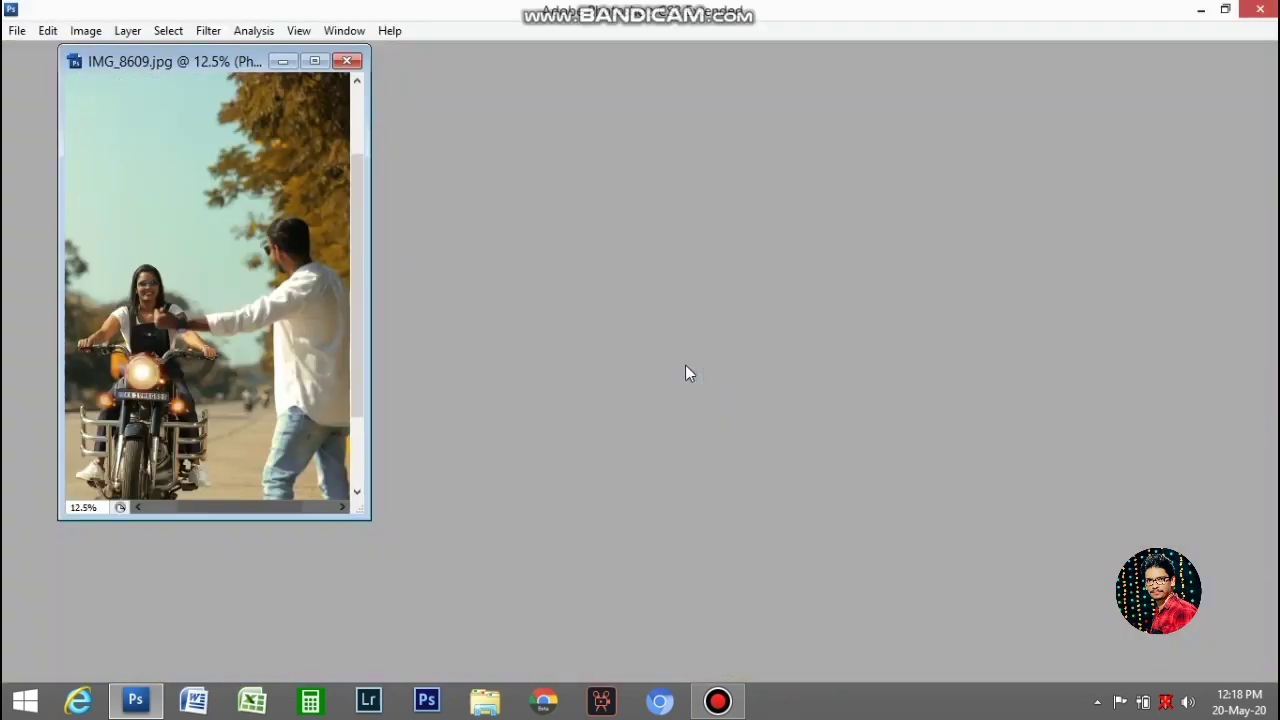
{"action": "key", "text": "Tab"}
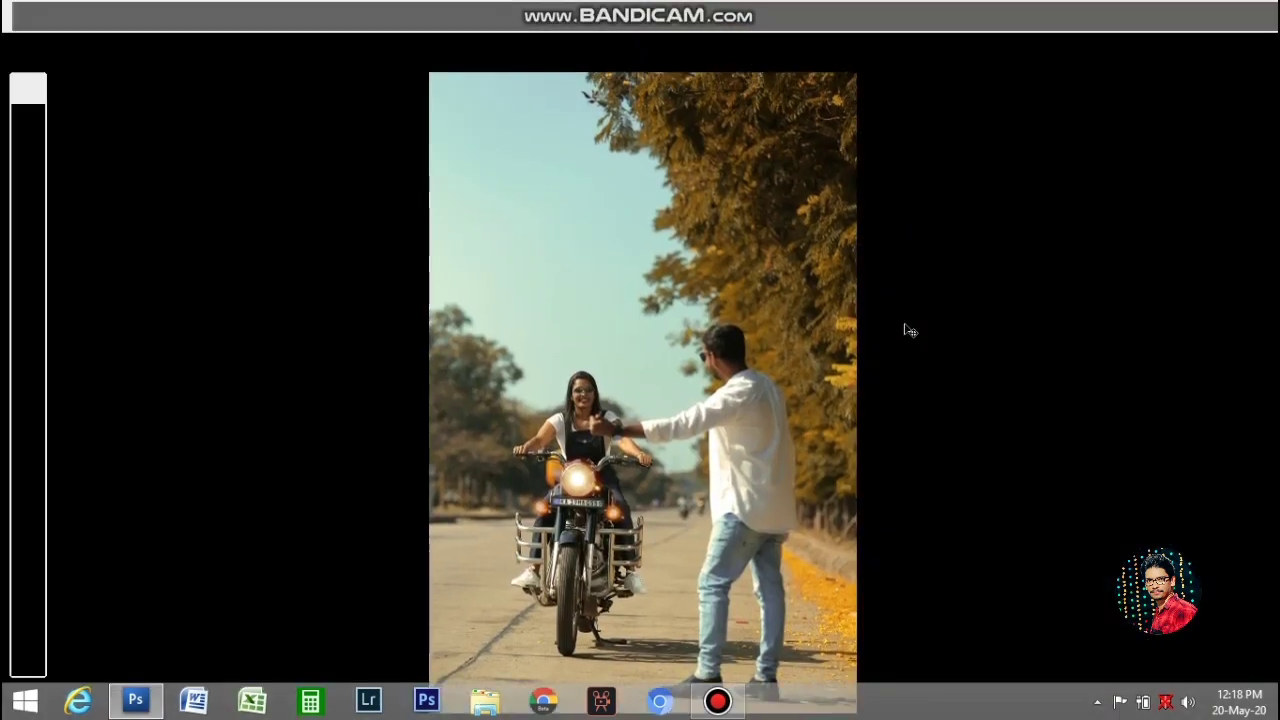
{"action": "left_click", "coordinate": [1135, 146]}
{"action": "left_click", "coordinate": [1132, 288], "text": "shift"}
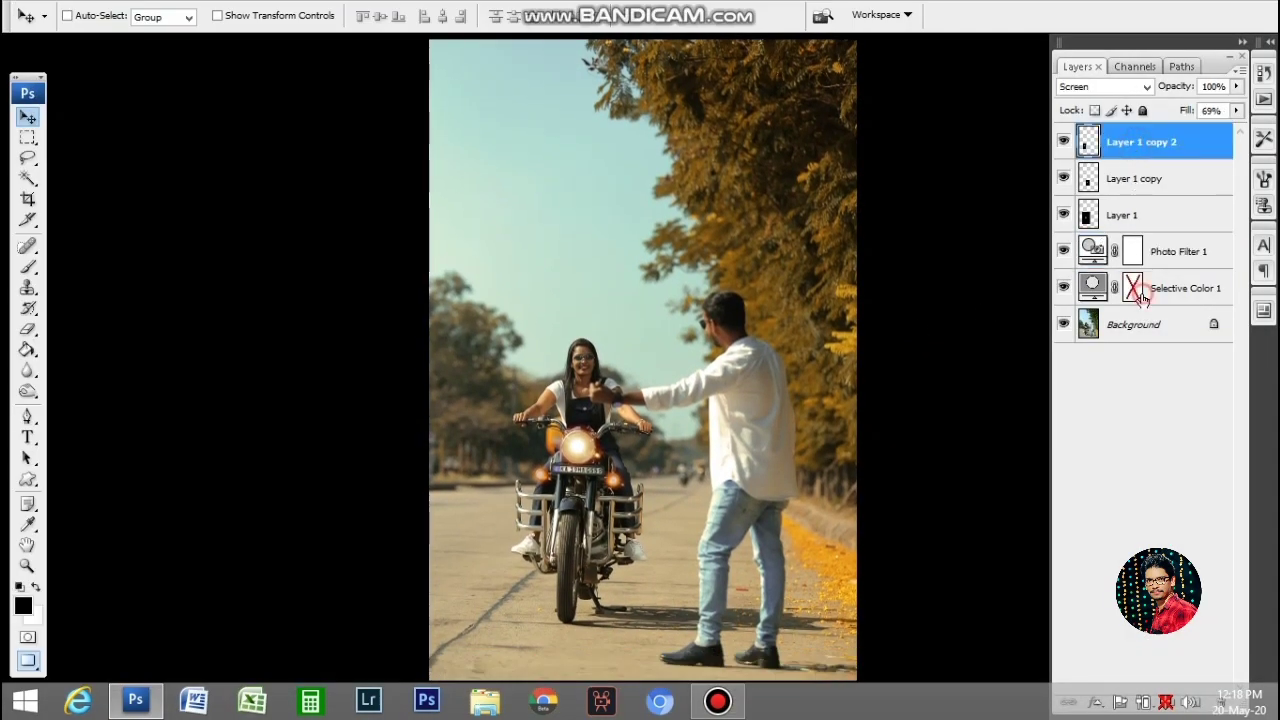
{"action": "left_click", "coordinate": [1130, 290]}
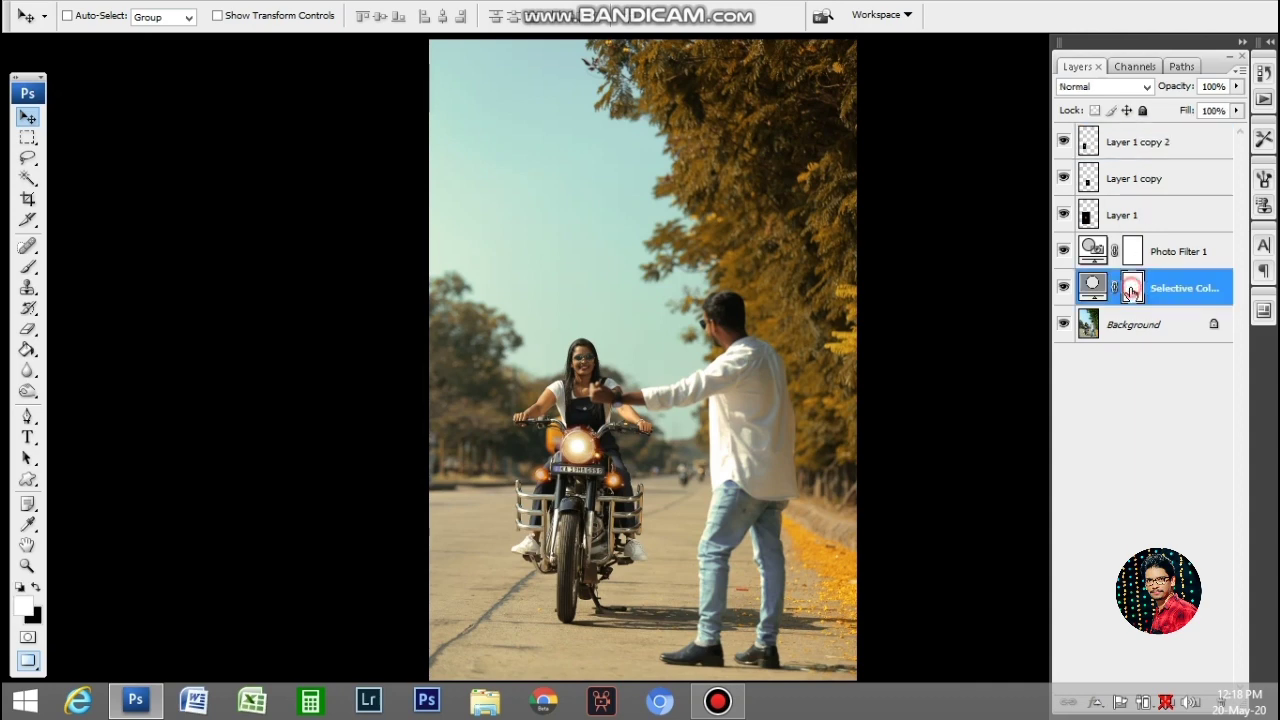
Group all layers from Layer 1 copy 2 down to Selective Color 1, leaving the Background outside the group
{"action": "left_click", "coordinate": [1125, 148]}
{"action": "left_click", "coordinate": [1157, 290], "text": "shift"}
{"action": "key", "text": "ctrl+g"}
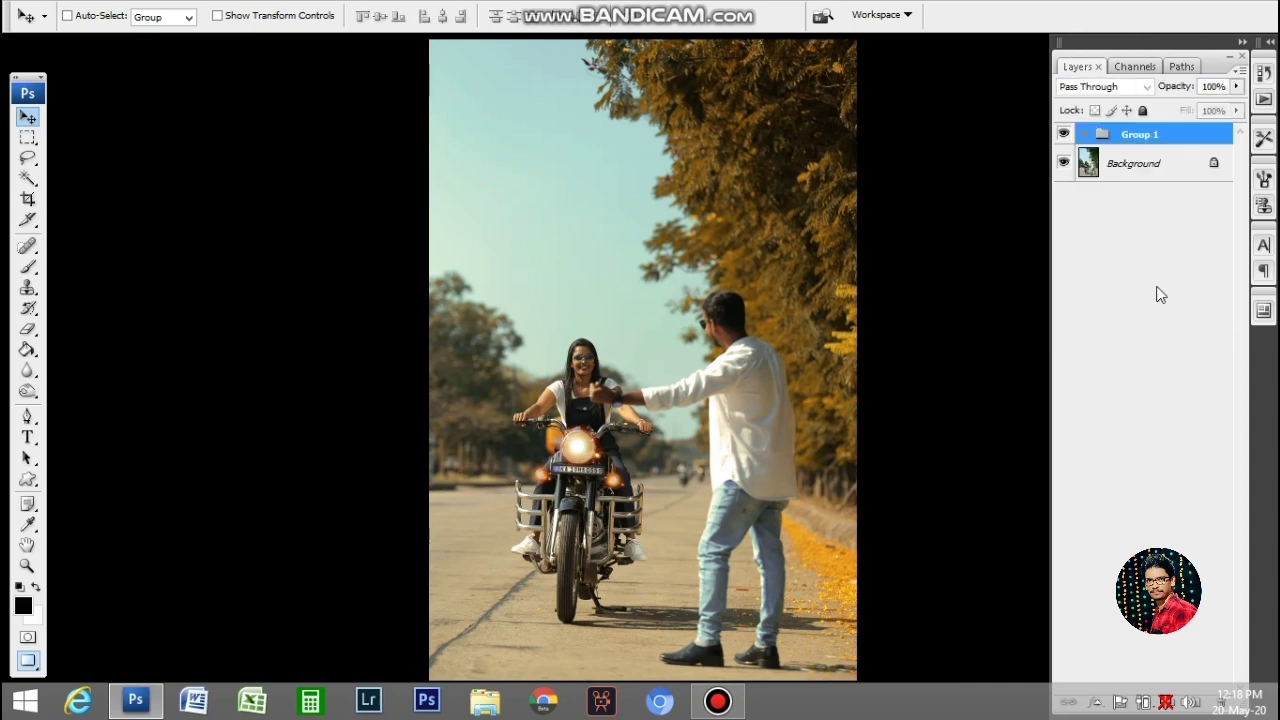
Compare the photo before and after the edits by toggling the layer group's visibility
{"action": "left_click", "coordinate": [1065, 136]}
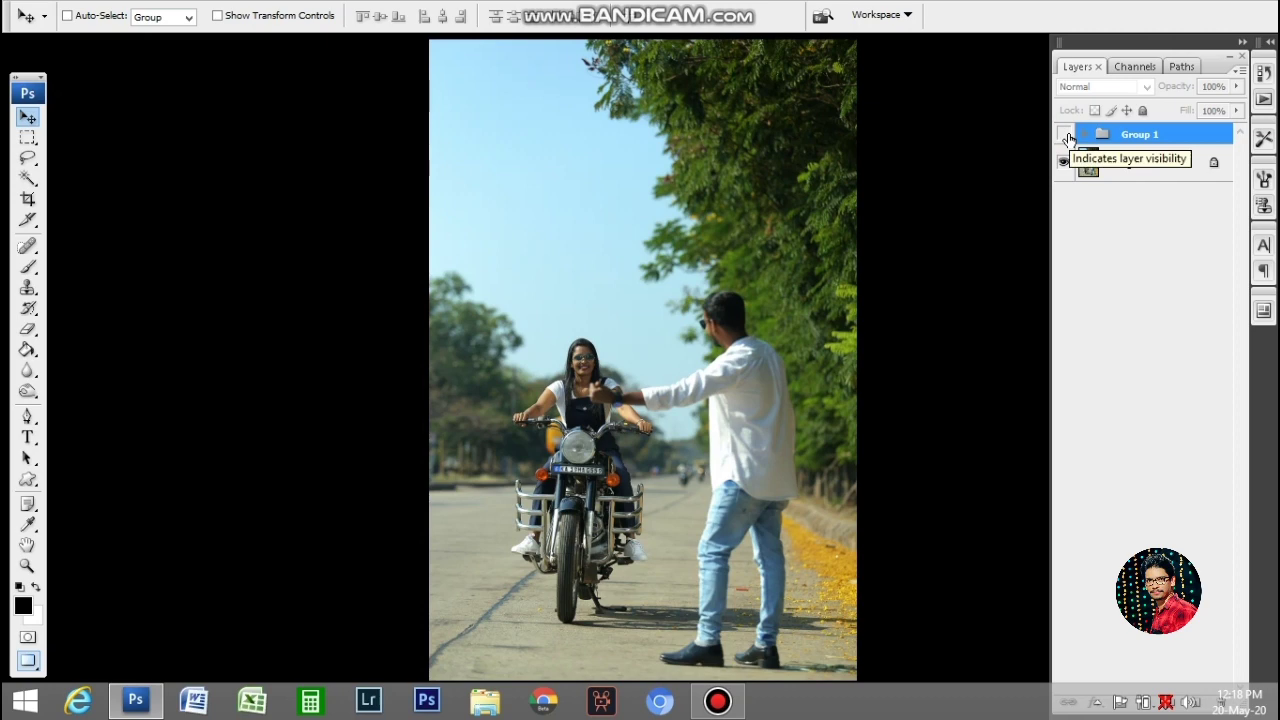
{"action": "left_click", "coordinate": [1065, 136]}
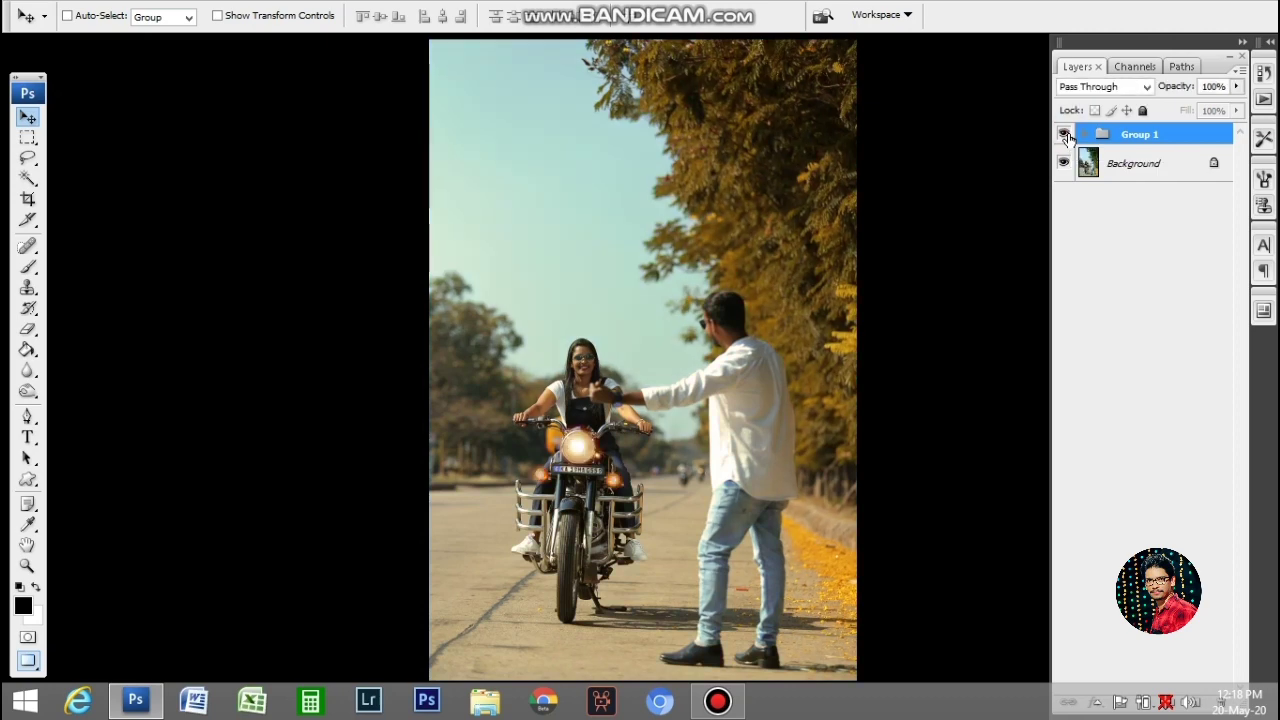
{"action": "left_click", "coordinate": [1096, 704]}
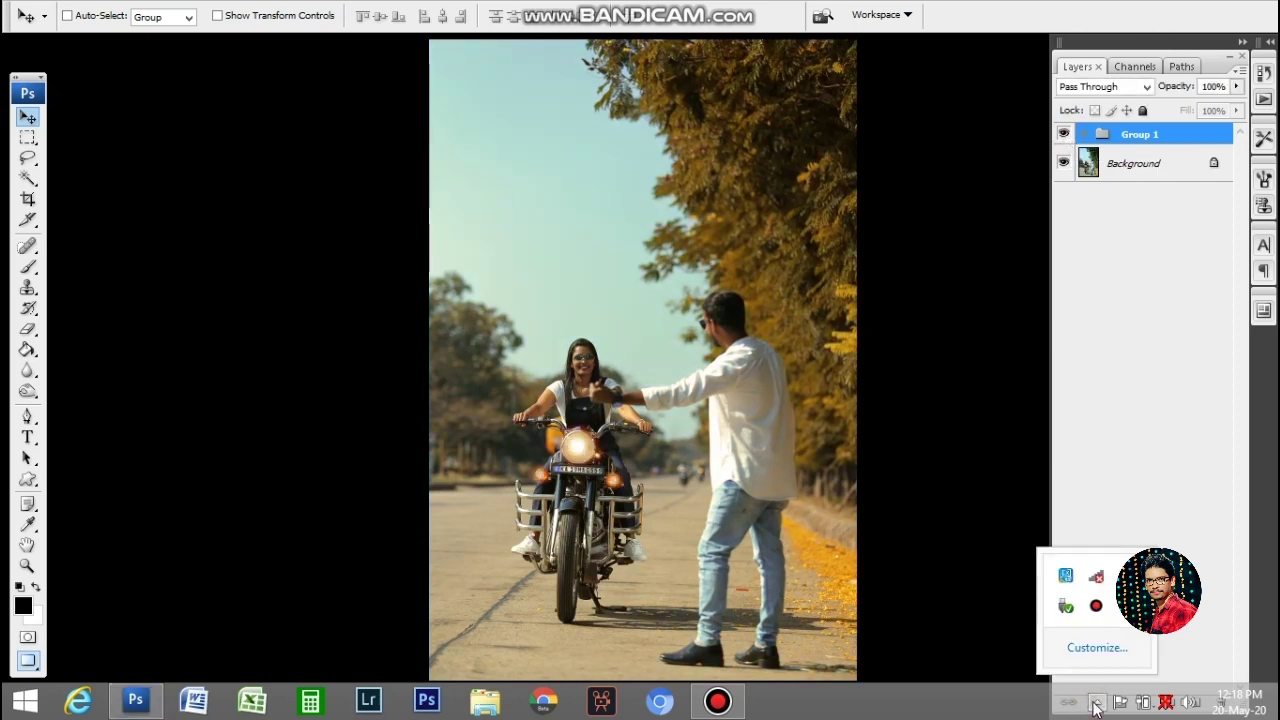
{"action": "left_click", "coordinate": [818, 703]}
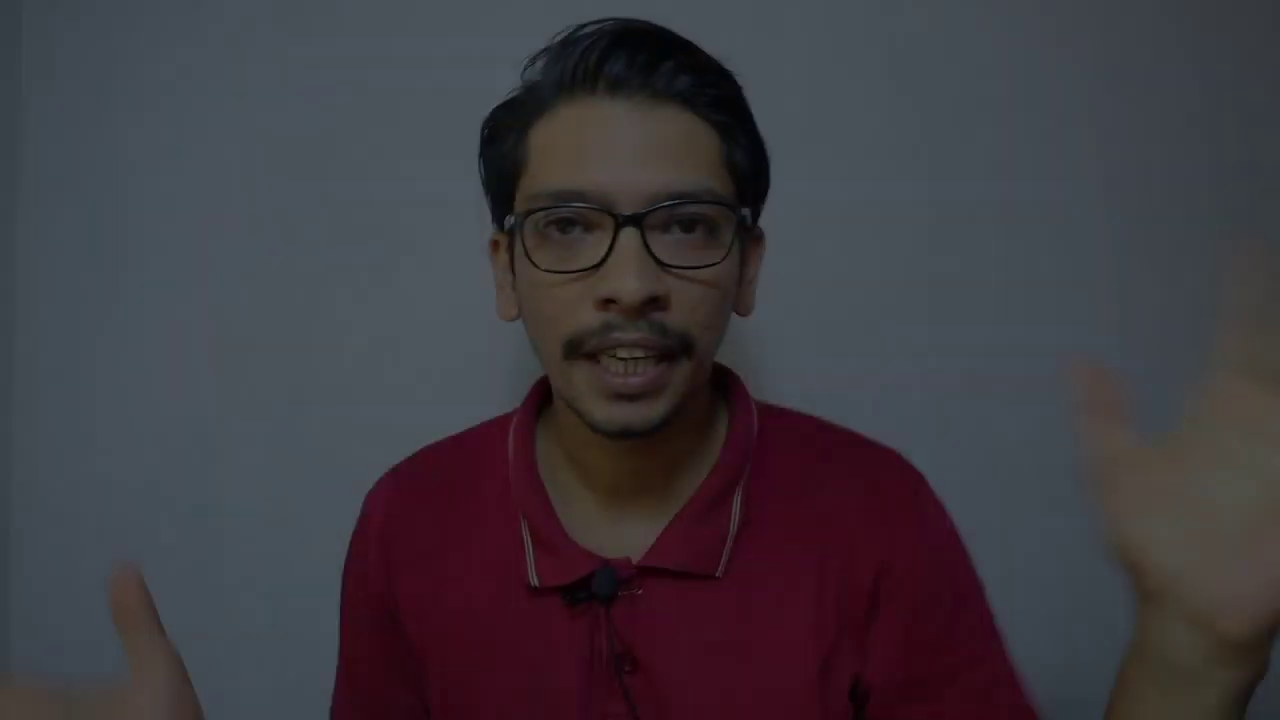